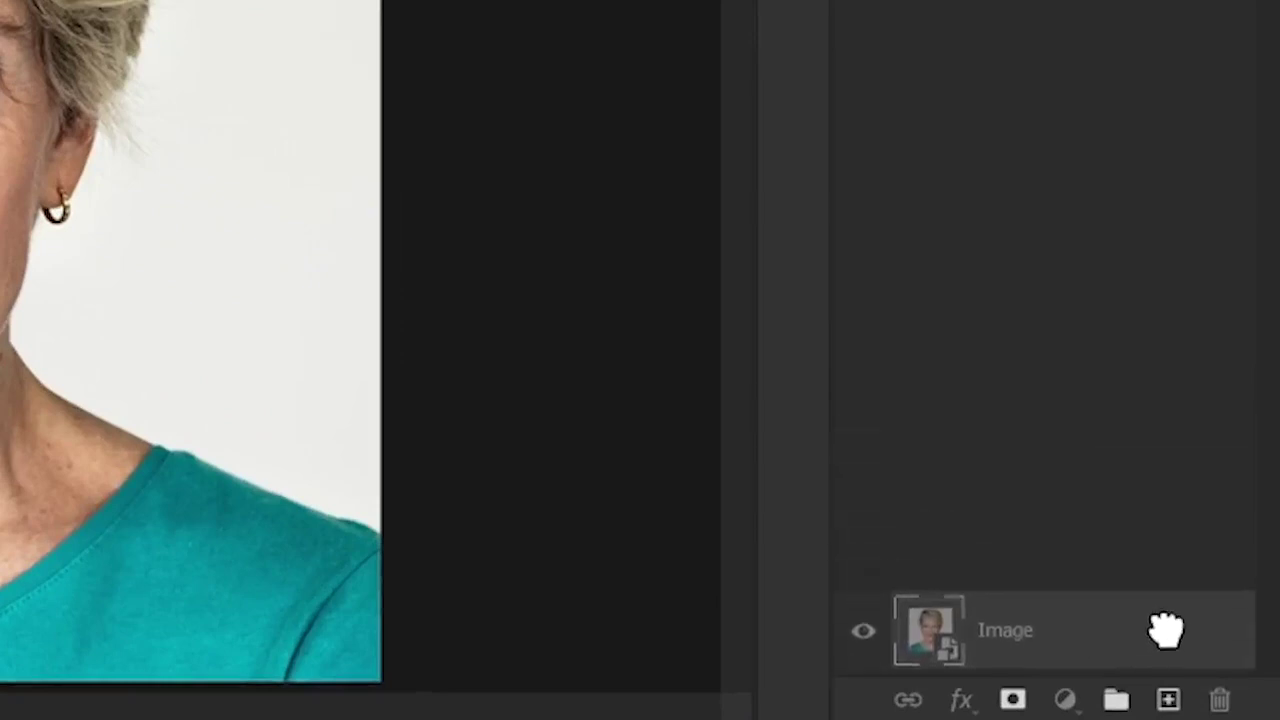
Duplicate the Image layer to create an 'Image copy' layer above it
{"action": "left_click_drag", "start_coordinate": [1138, 214], "coordinate": [1215, 651]}
{"action": "left_click_drag", "start_coordinate": [1163, 683], "coordinate": [1166, 692]}
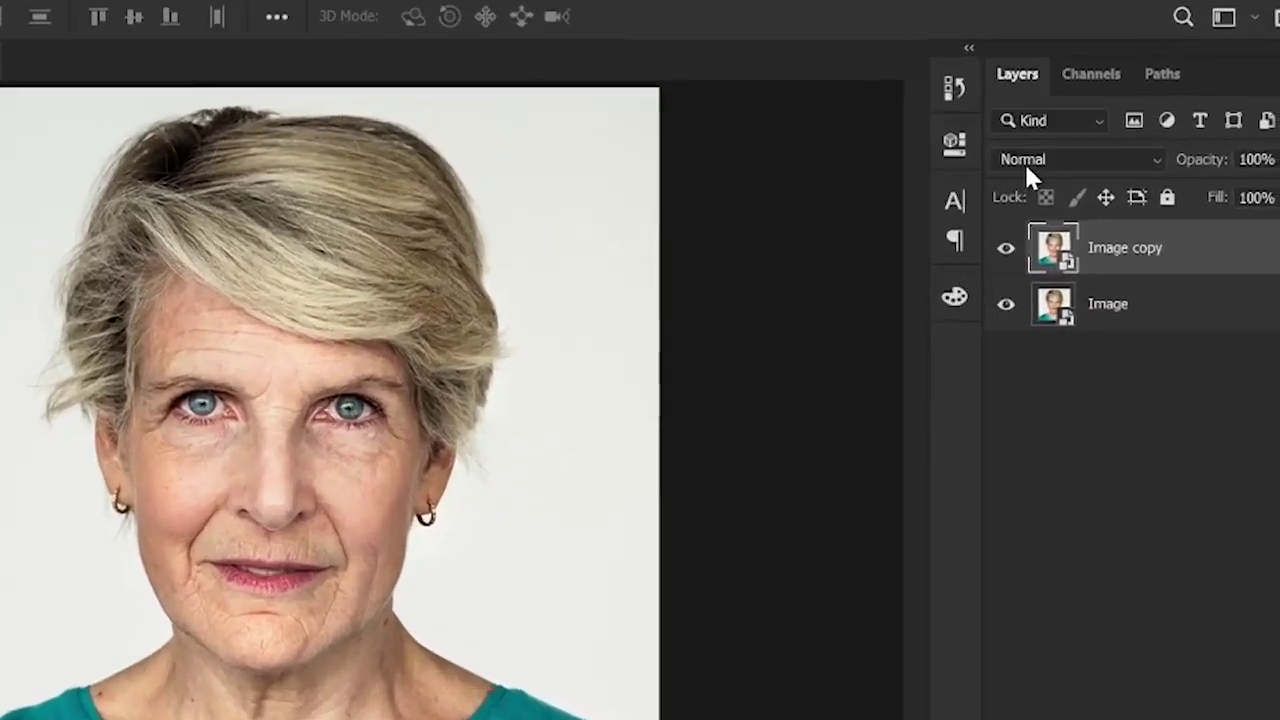
Set the Image copy layer's blend mode to Vivid Light and invert it
{"action": "left_click", "coordinate": [1075, 145]}
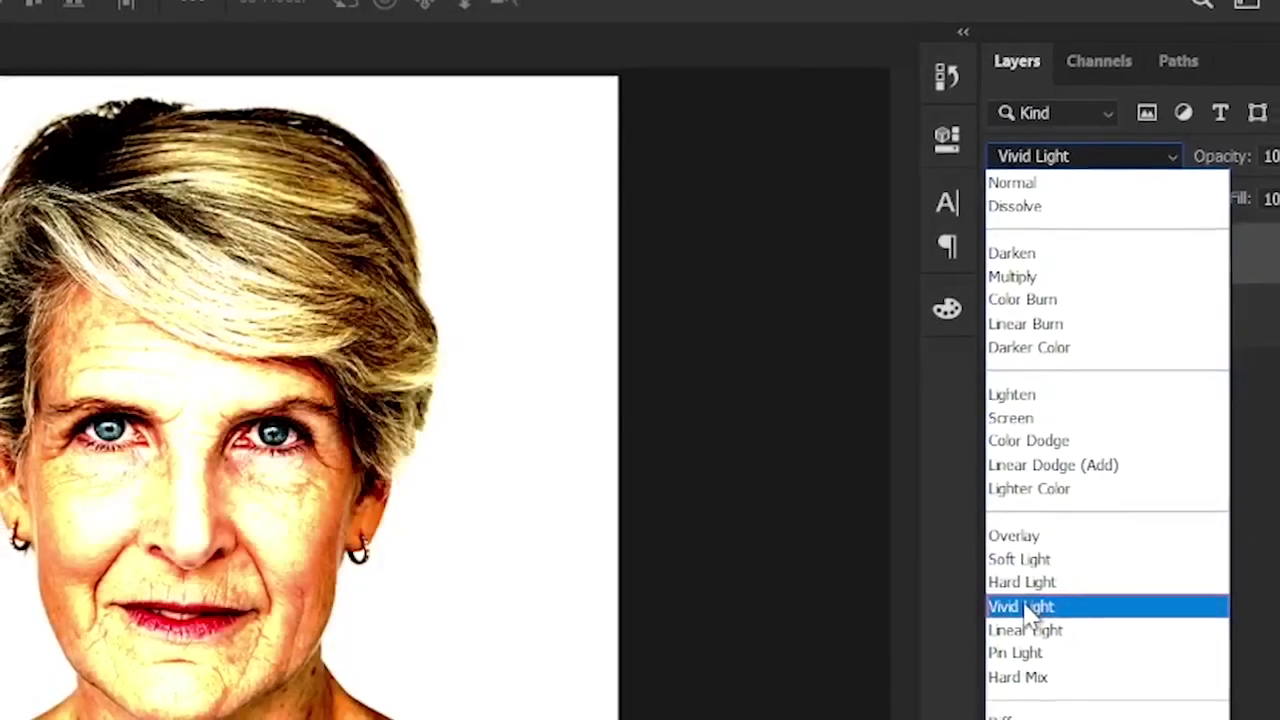
{"action": "left_click", "coordinate": [1035, 608]}
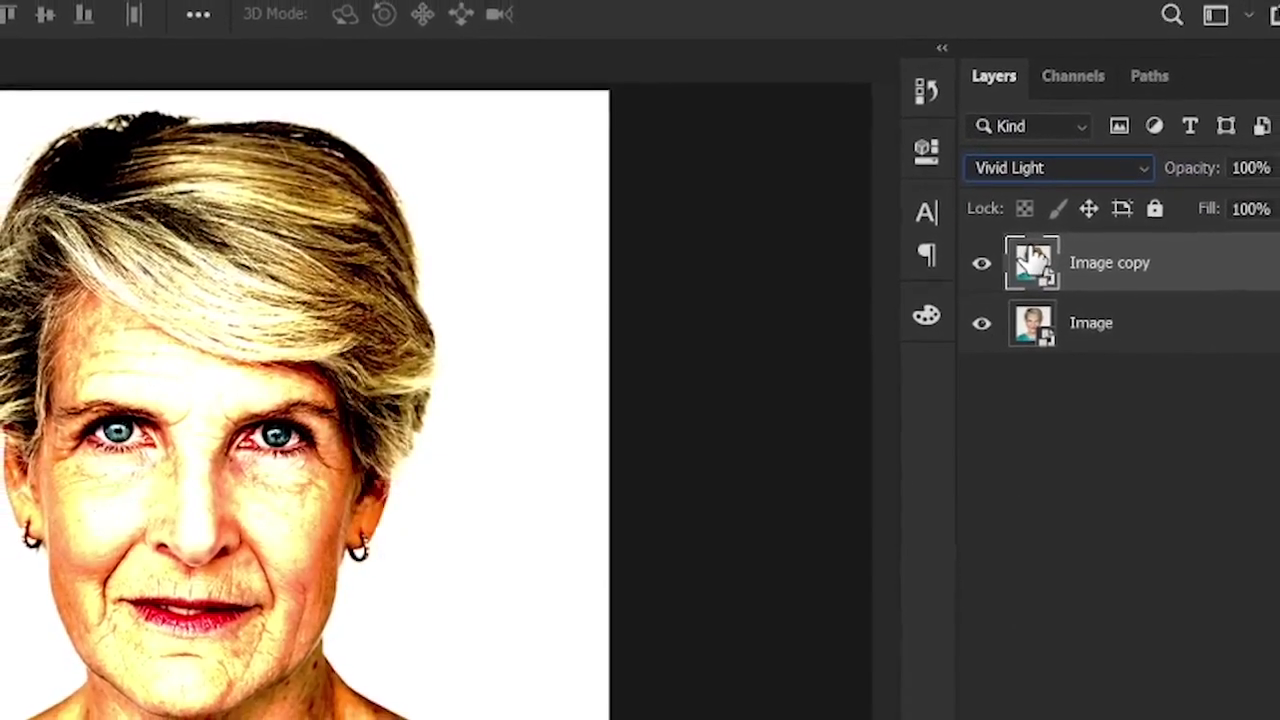
{"action": "key", "text": "ctrl+i"}
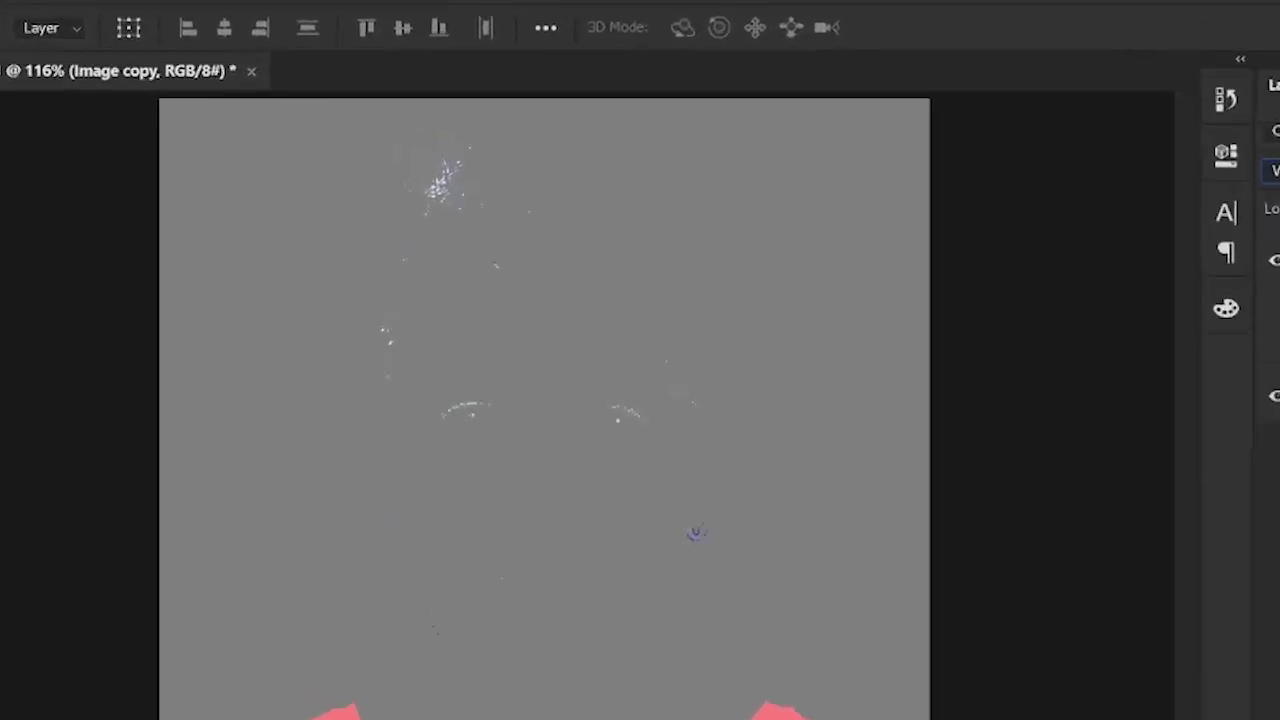
{"action": "left_click", "coordinate": [275, 11]}
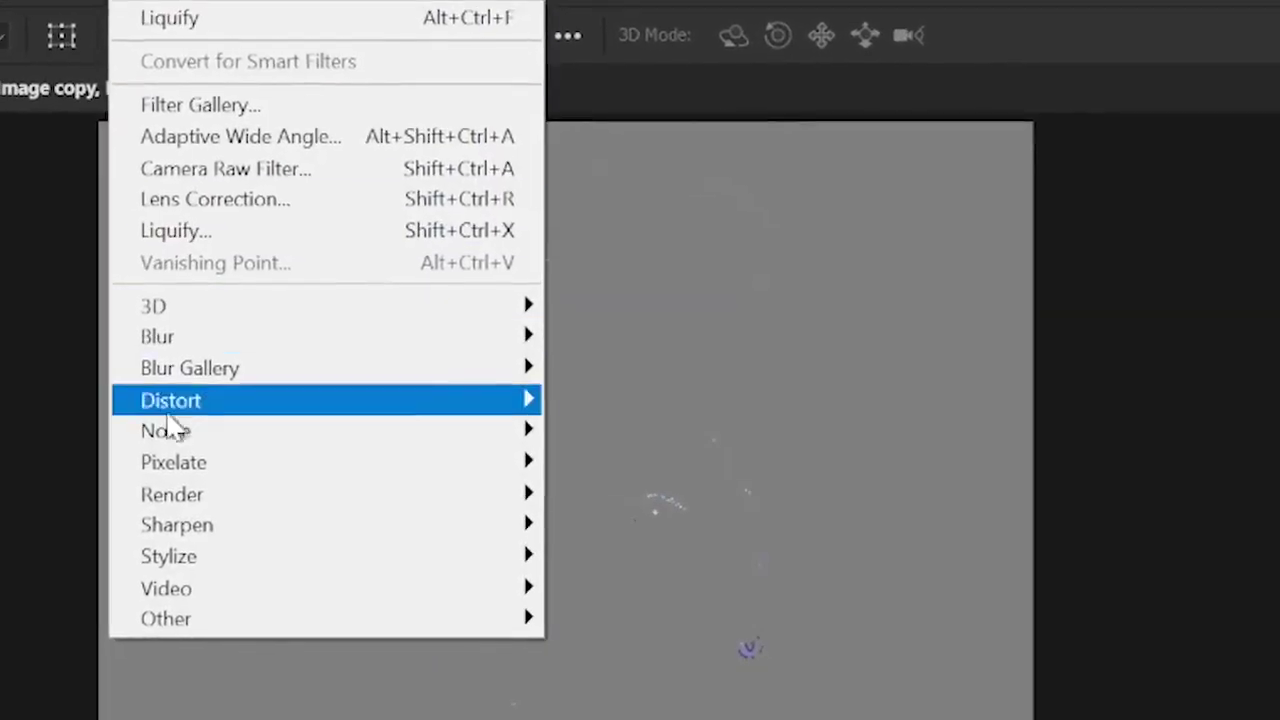
{"action": "mouse_move", "coordinate": [330, 472]}
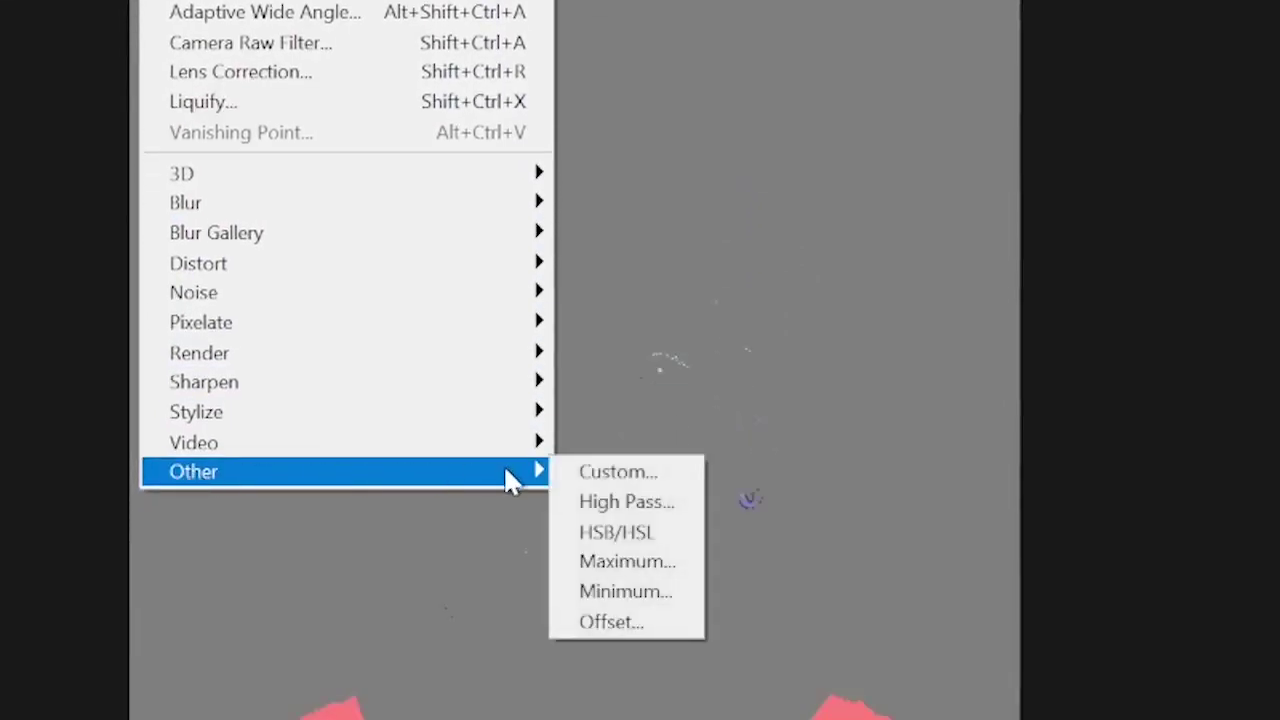
Apply a High Pass filter with about 2.8 px radius, then add a black mask hiding it
{"action": "left_click", "coordinate": [630, 501]}
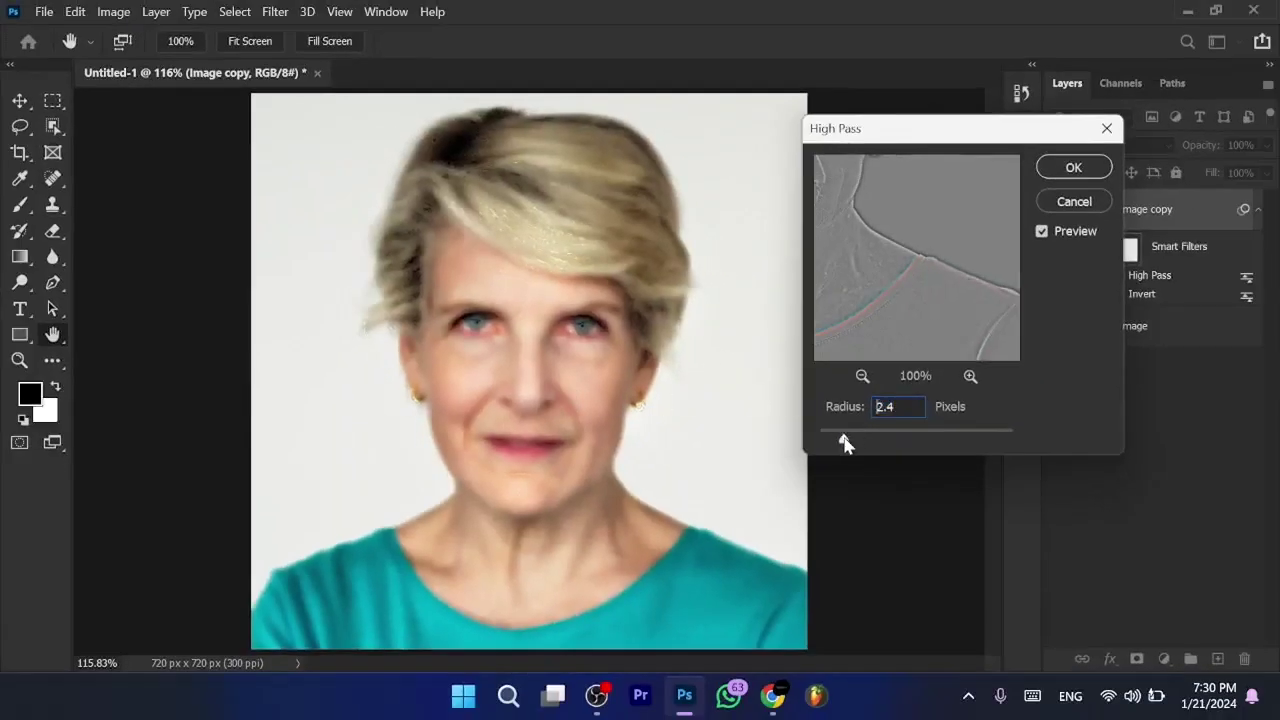
{"action": "left_click", "coordinate": [844, 440]}
{"action": "left_click_drag", "start_coordinate": [843, 443], "coordinate": [850, 444]}
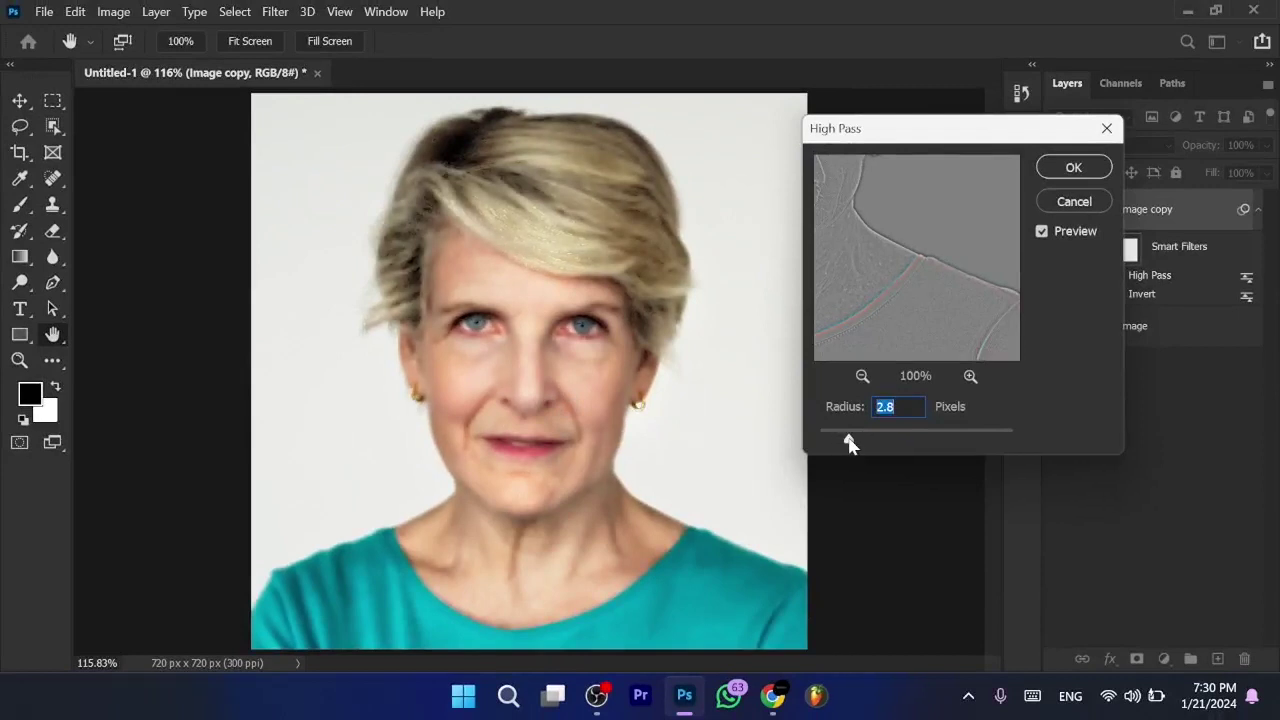
{"action": "left_click", "coordinate": [1073, 170]}
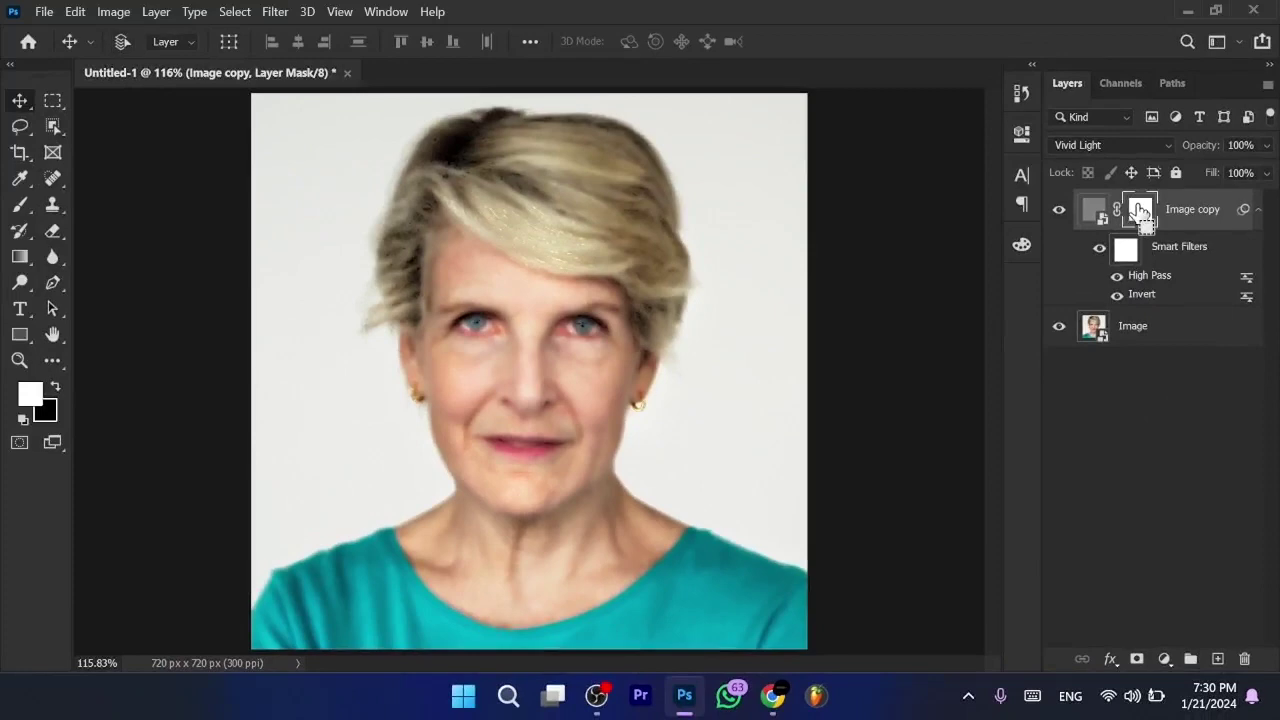
{"action": "key", "text": "ctrl+i"}
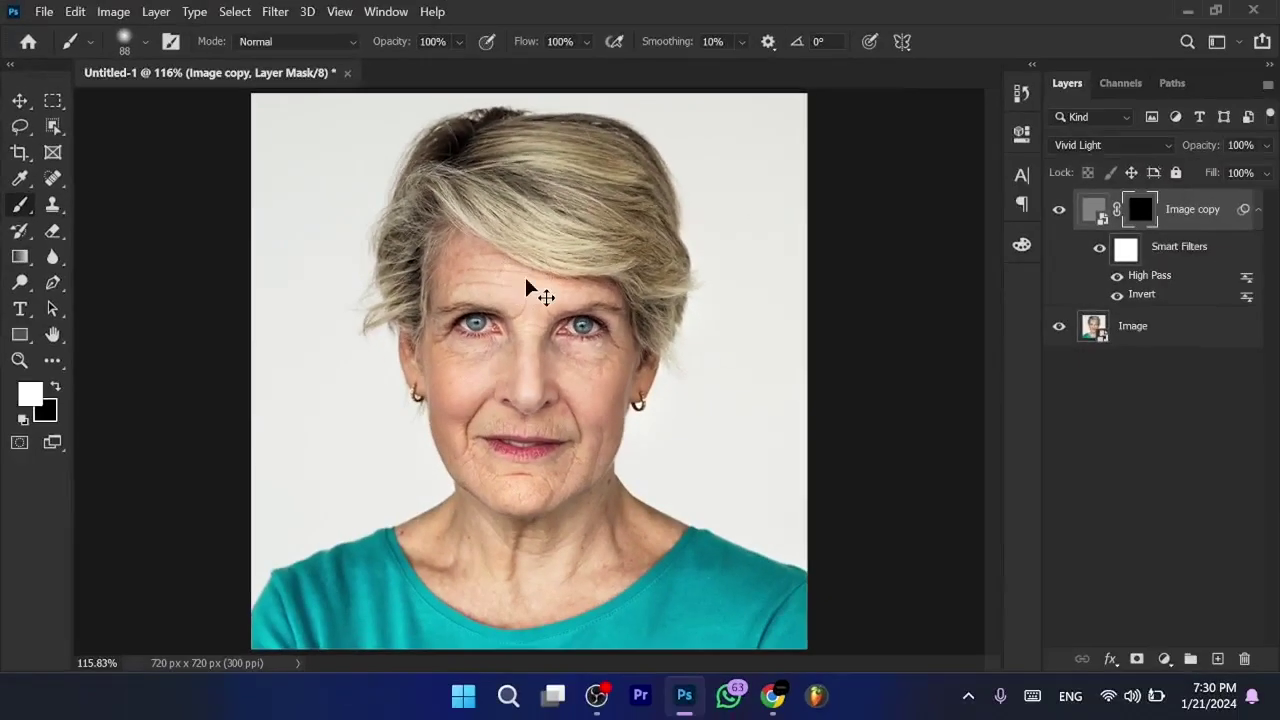
Zoom in and paint white on the mask over the forehead wrinkles and frown lines
{"action": "key", "text": "ctrl+plus"}
{"action": "key", "text": "ctrl+plus"}
{"action": "key", "text": "ctrl+plus"}
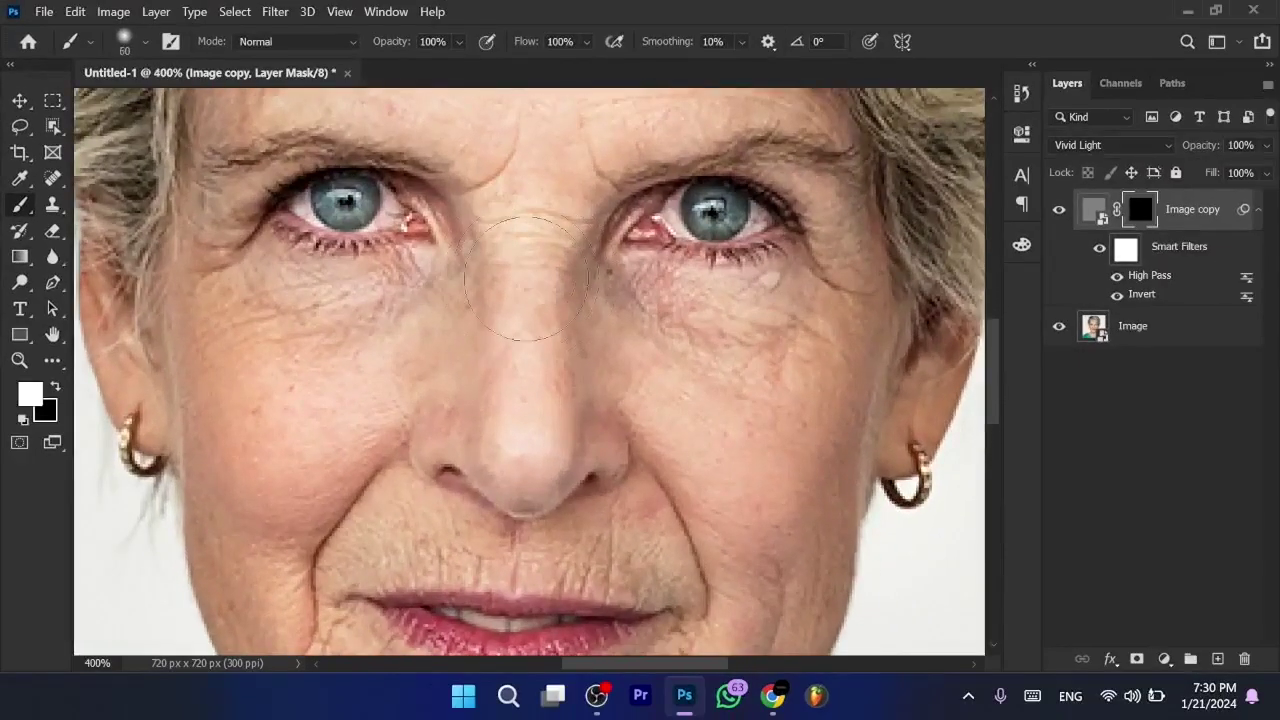
{"action": "scroll", "coordinate": [525, 275], "scroll_direction": "up", "scroll_amount": 5}
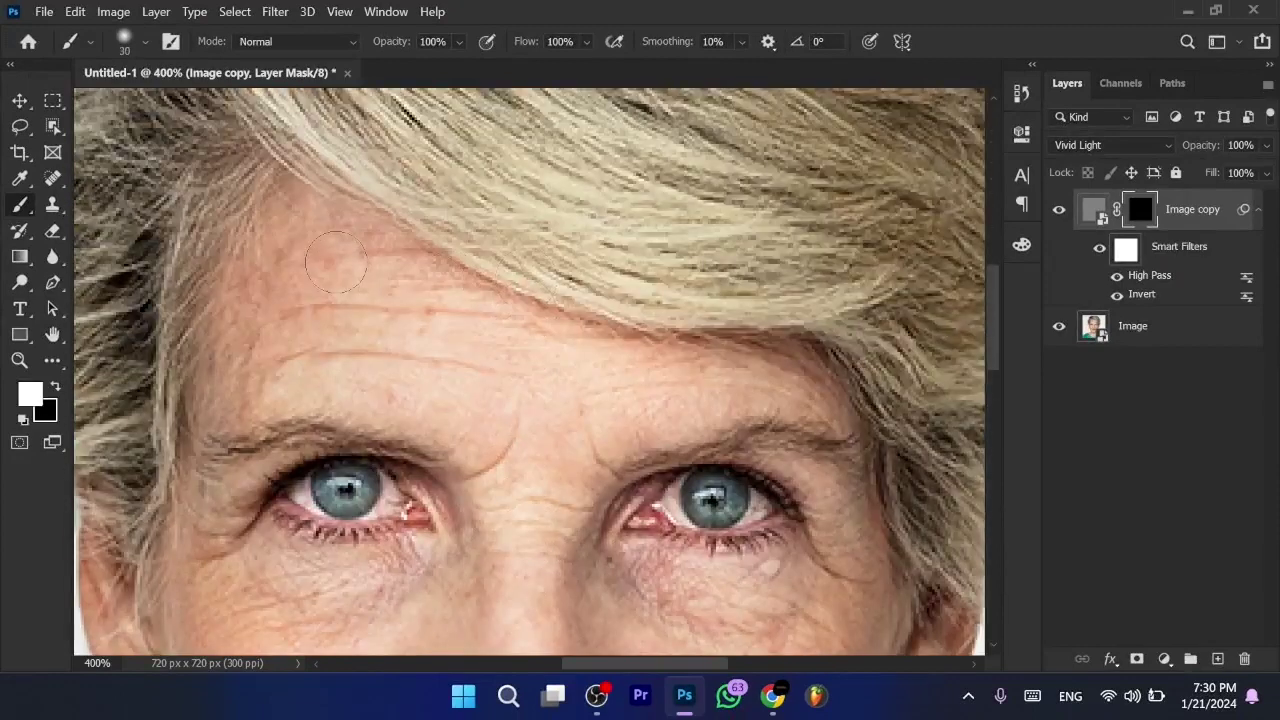
{"action": "mouse_move", "coordinate": [310, 328]}
{"action": "left_mouse_down"}
{"action": "mouse_move", "coordinate": [470, 350]}
{"action": "mouse_move", "coordinate": [480, 330]}
{"action": "mouse_move", "coordinate": [549, 363]}
{"action": "mouse_move", "coordinate": [770, 375]}
{"action": "left_mouse_up"}
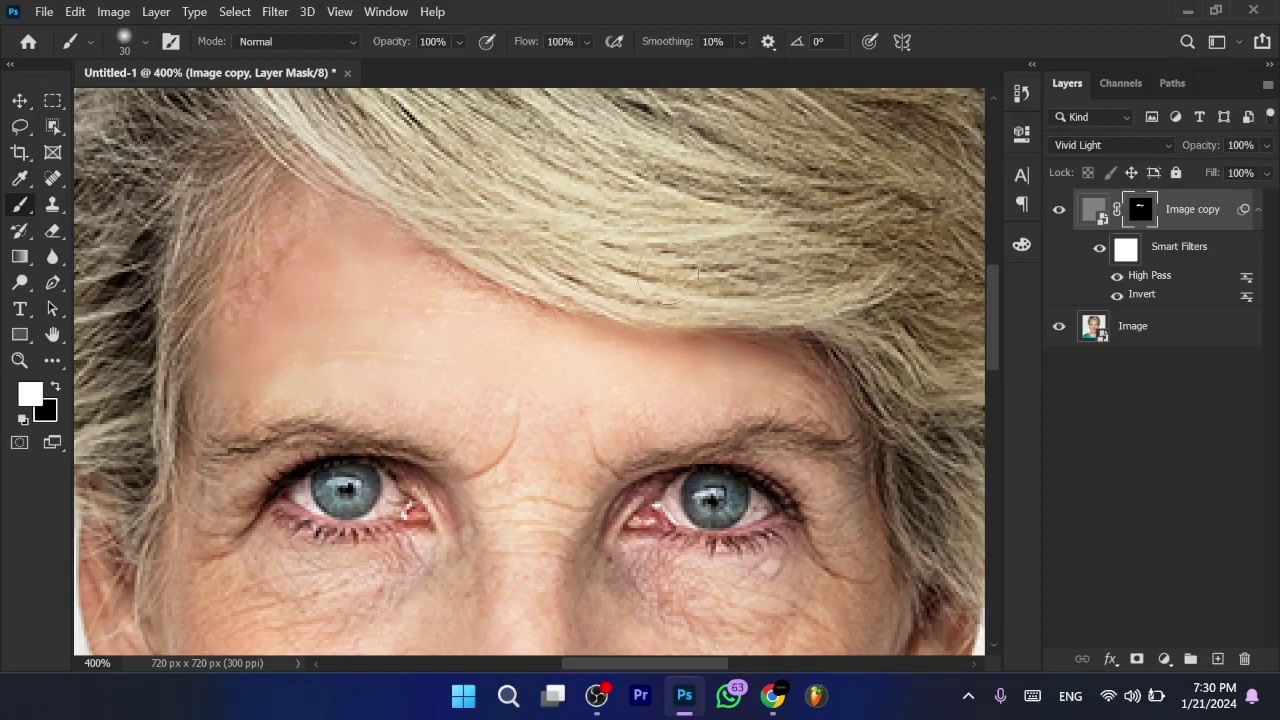
{"action": "key", "text": "x"}
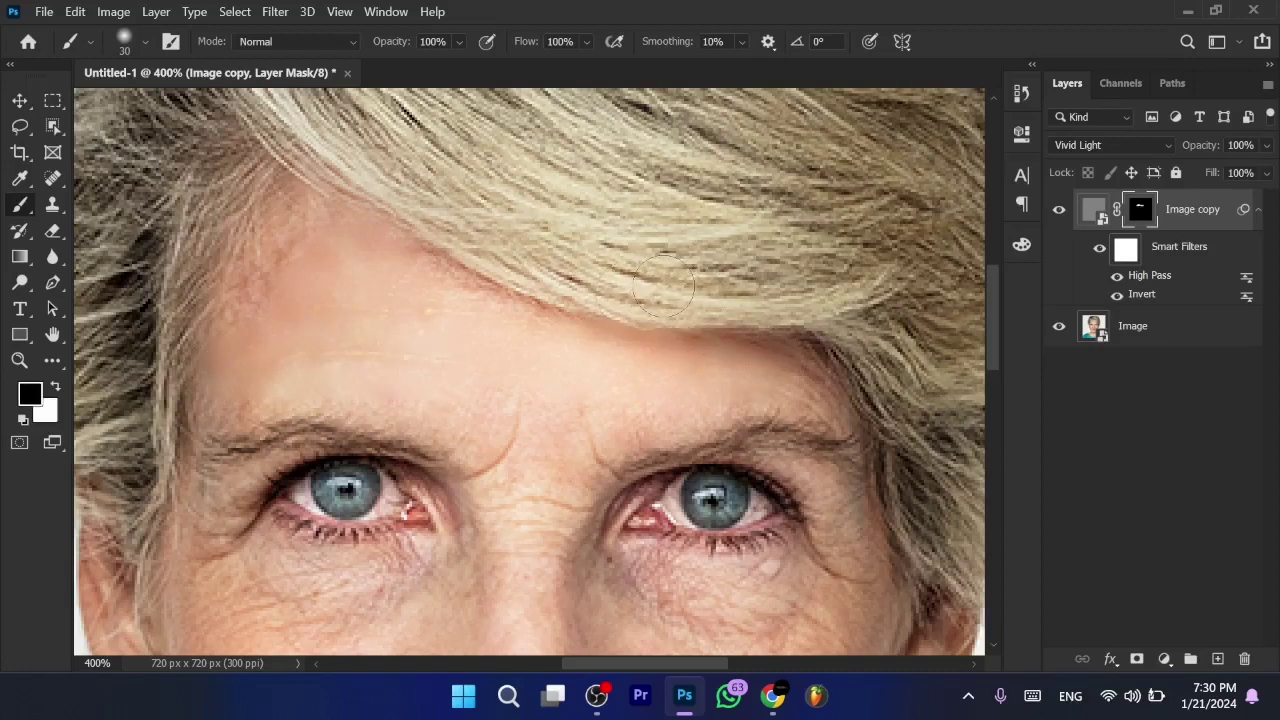
{"action": "key", "text": "x"}
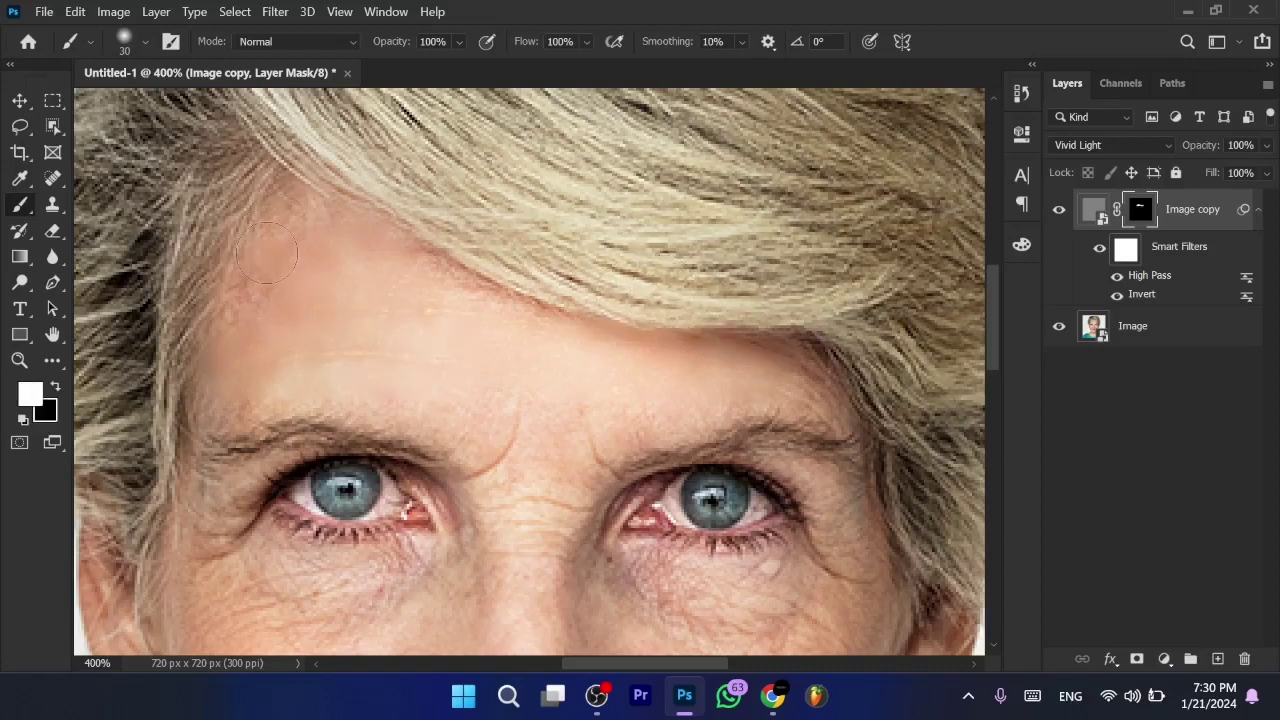
{"action": "mouse_move", "coordinate": [465, 329]}
{"action": "left_mouse_down"}
{"action": "mouse_move", "coordinate": [514, 449]}
{"action": "mouse_move", "coordinate": [500, 471]}
{"action": "mouse_move", "coordinate": [608, 420]}
{"action": "mouse_move", "coordinate": [540, 435]}
{"action": "left_mouse_up"}
Move down toward the cheeks and bring up the brush size and hardness settings
{"action": "scroll", "coordinate": [535, 432], "scroll_direction": "down", "scroll_amount": 5}
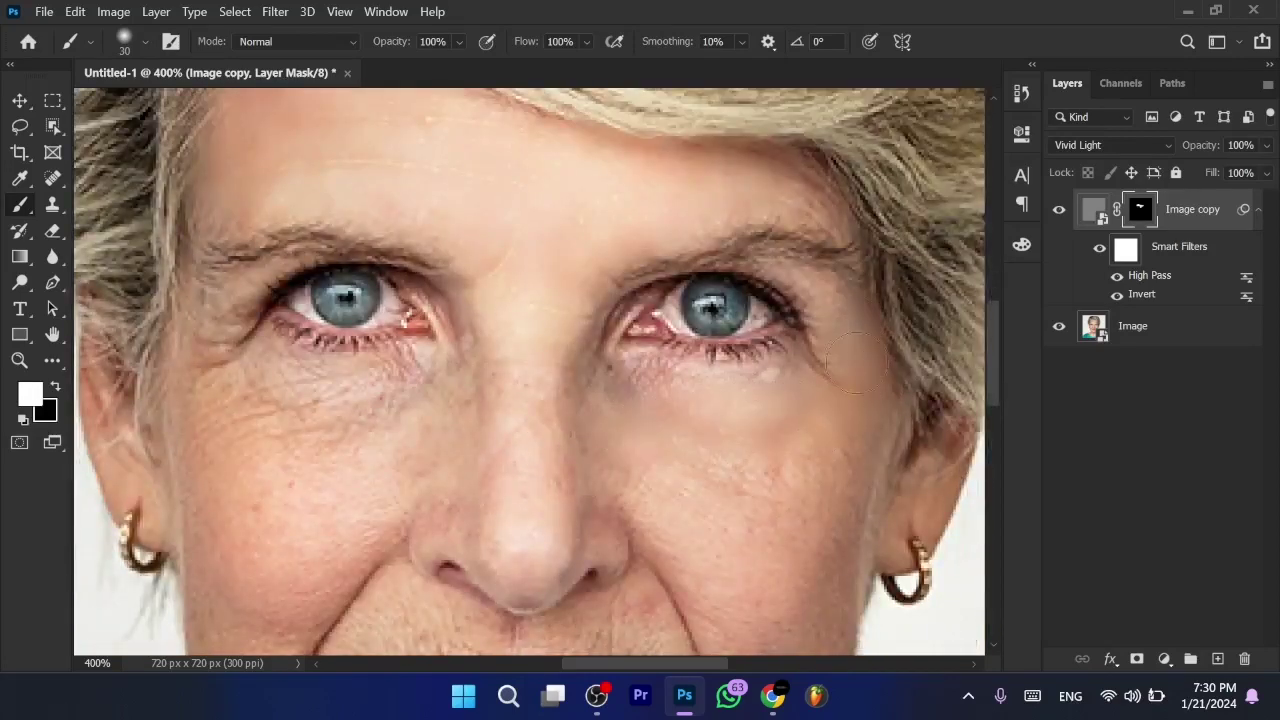
{"action": "key", "text": "x"}
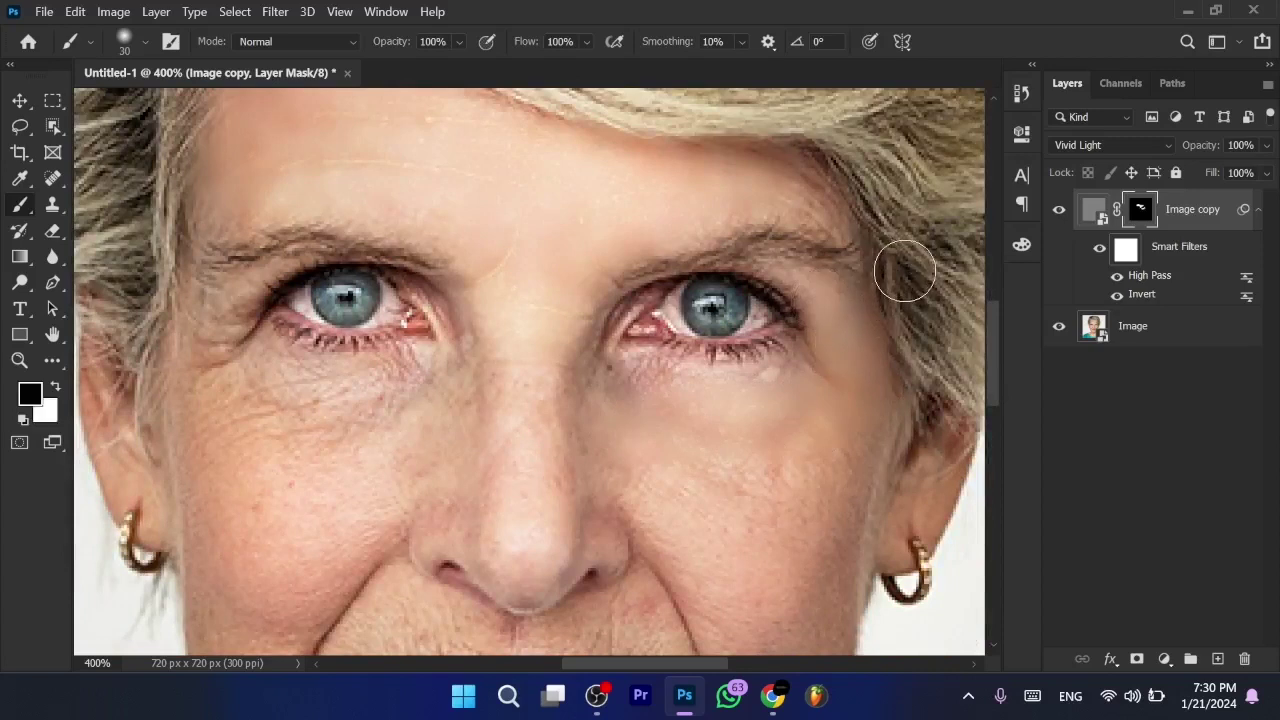
{"action": "key", "text": "x"}
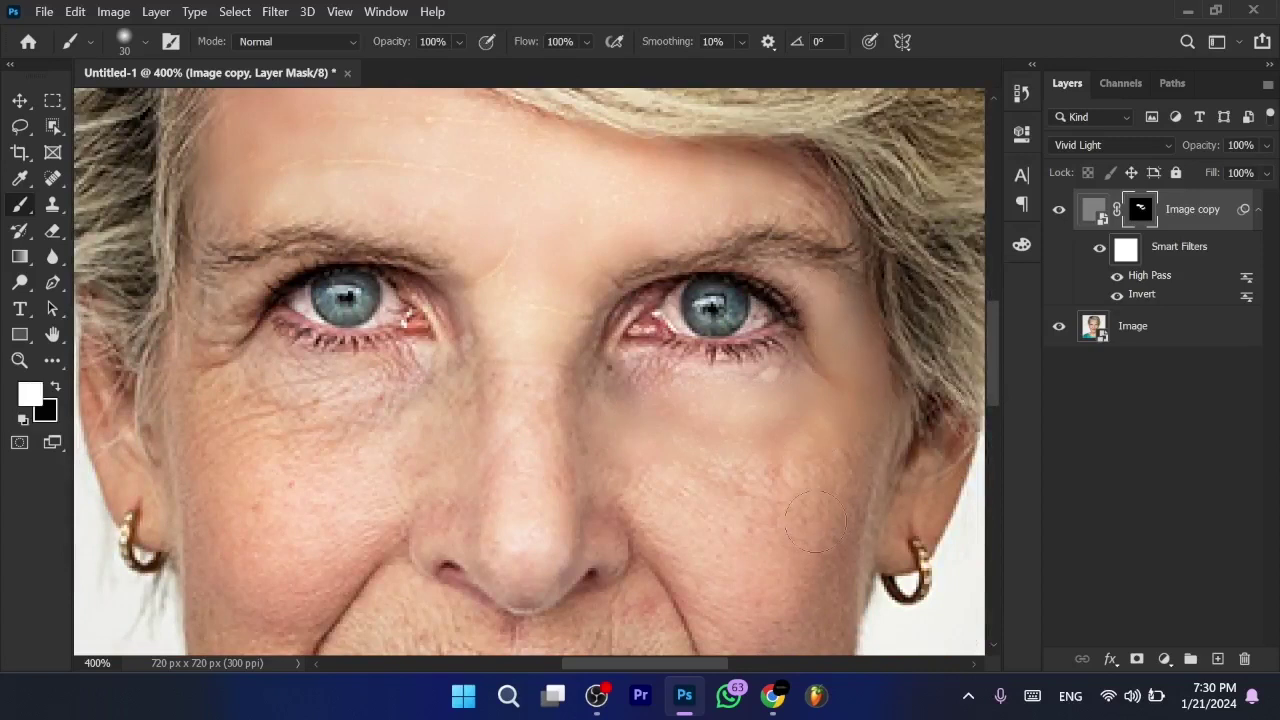
{"action": "scroll", "coordinate": [781, 431], "scroll_direction": "down", "scroll_amount": 2}
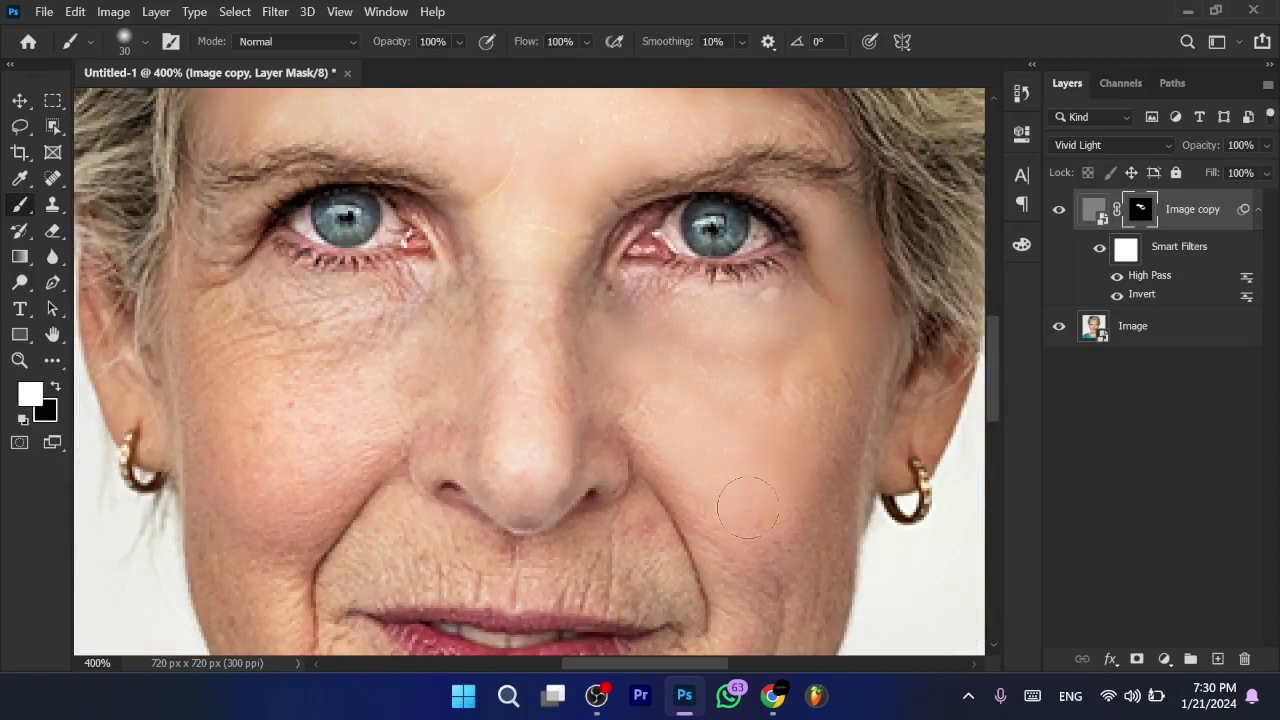
{"action": "right_click", "coordinate": [740, 444]}
Set the brush to about 61 px, then 40 px, and soften under the left eye
{"action": "left_click", "coordinate": [889, 392]}
{"action": "key", "text": "Return"}
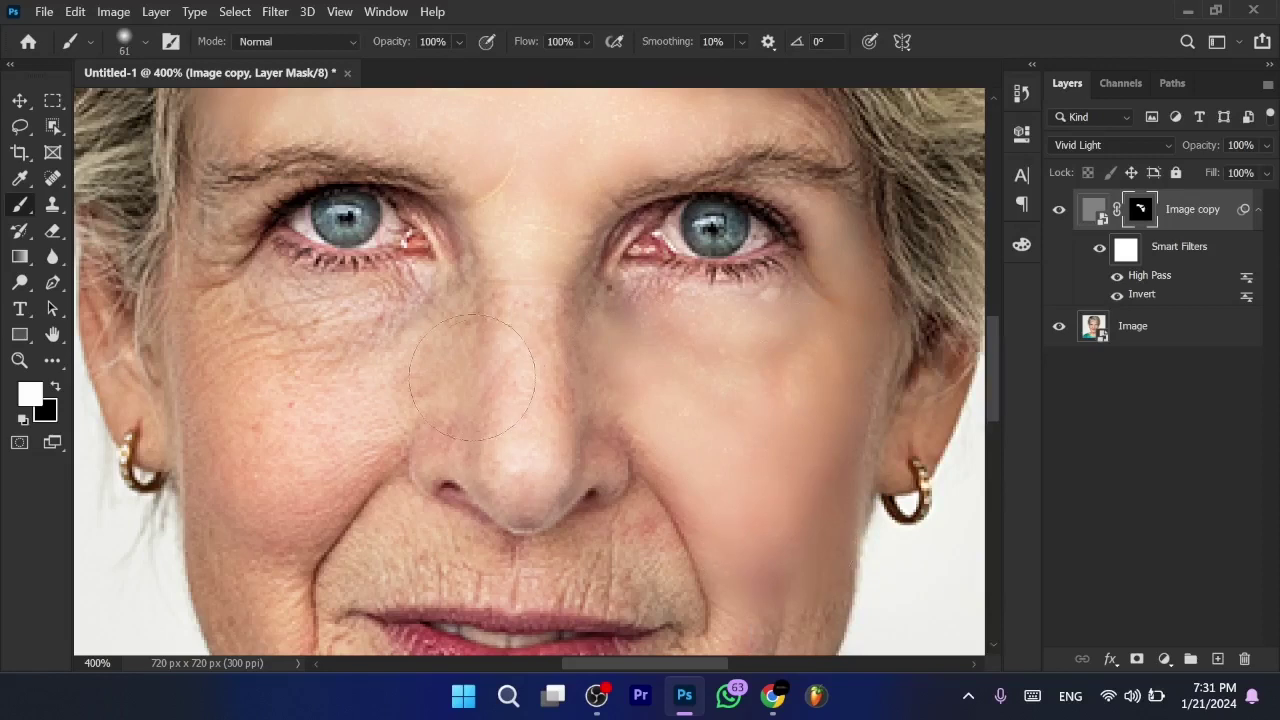
{"action": "key", "text": "bracketleft"}
{"action": "key", "text": "bracketleft"}
{"action": "key", "text": "bracketleft"}
{"action": "scroll", "coordinate": [528, 310], "scroll_direction": "left", "scroll_amount": 2}
{"action": "left_click_drag", "start_coordinate": [375, 337], "coordinate": [360, 345]}
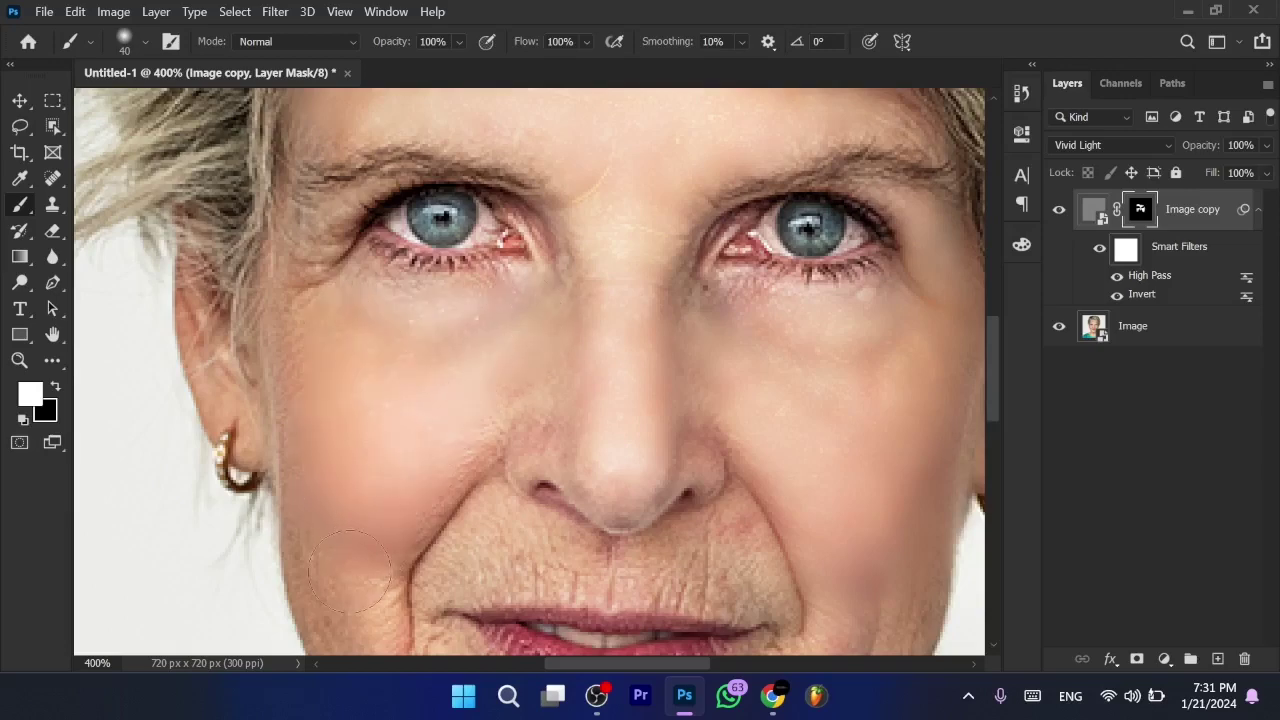
Paint over the mouth and chin wrinkles, undoing the stroke at the left mouth corner
{"action": "scroll", "coordinate": [348, 572], "scroll_direction": "down", "scroll_amount": 3}
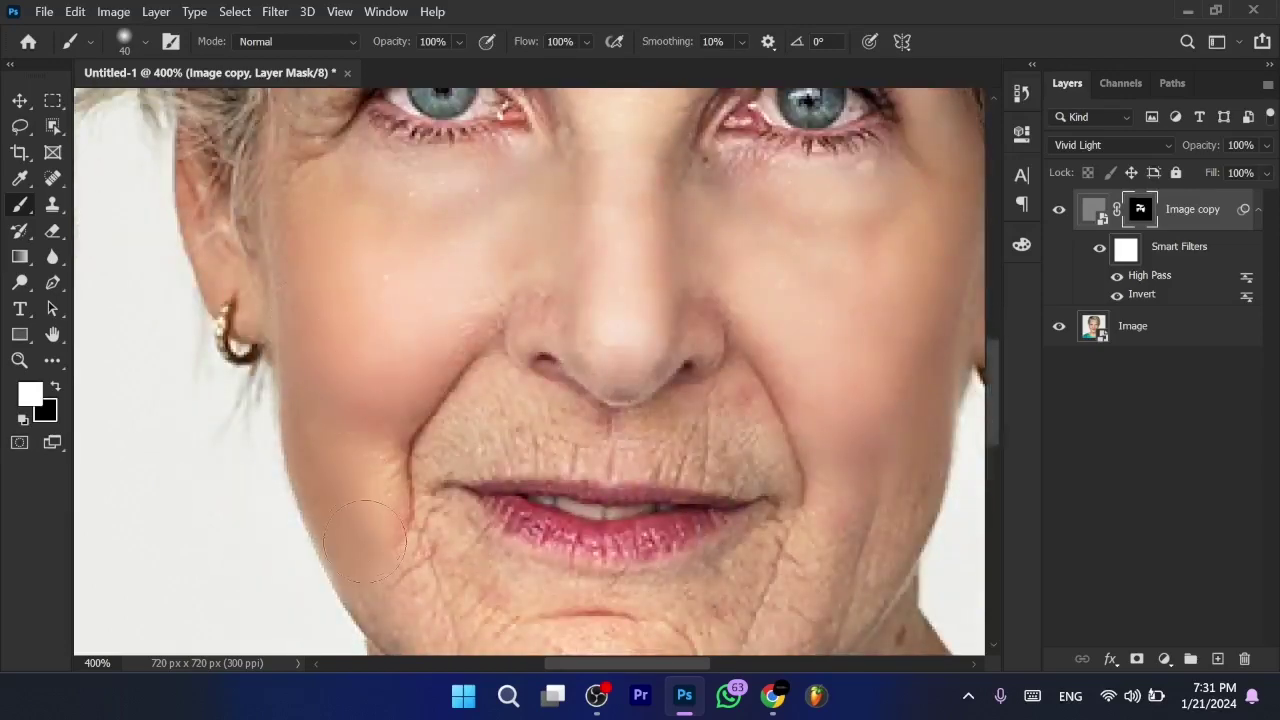
{"action": "scroll", "coordinate": [423, 614], "scroll_direction": "down", "scroll_amount": 2}
{"action": "mouse_move", "coordinate": [451, 460]}
{"action": "left_mouse_down"}
{"action": "mouse_move", "coordinate": [500, 520]}
{"action": "mouse_move", "coordinate": [610, 580]}
{"action": "mouse_move", "coordinate": [700, 565]}
{"action": "mouse_move", "coordinate": [840, 437]}
{"action": "left_mouse_up"}
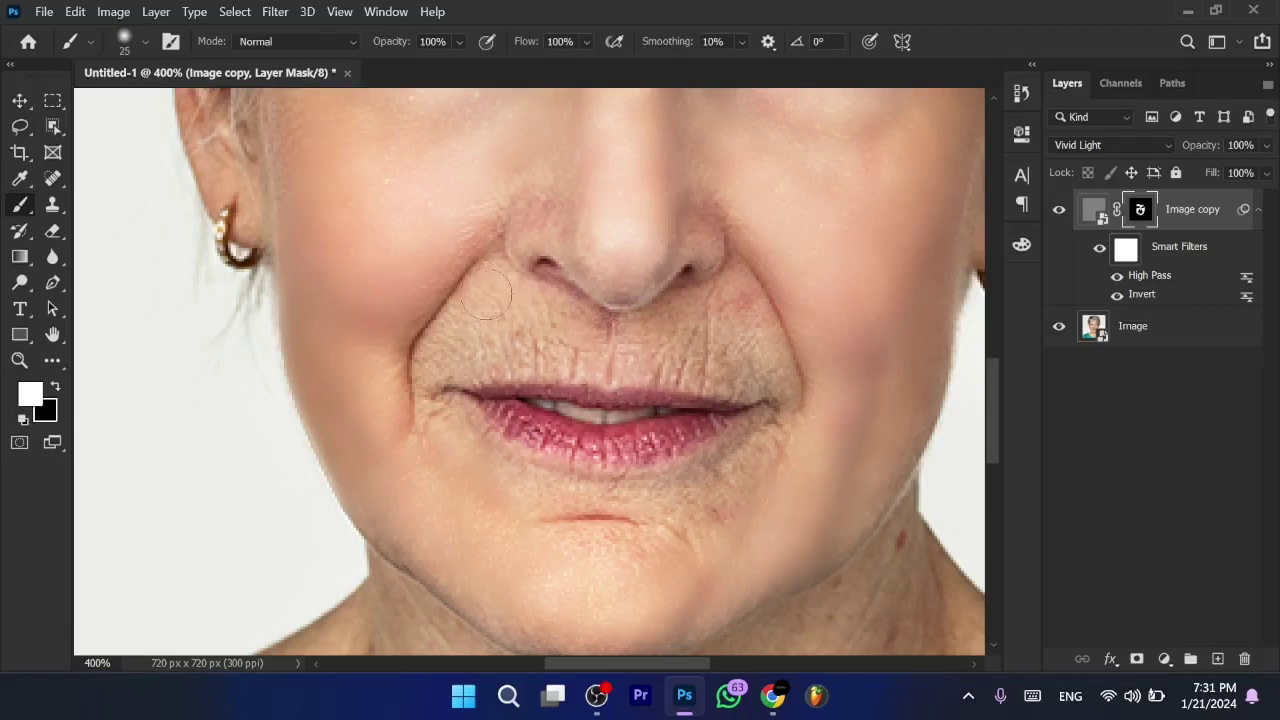
{"action": "left_click_drag", "start_coordinate": [467, 351], "coordinate": [445, 396]}
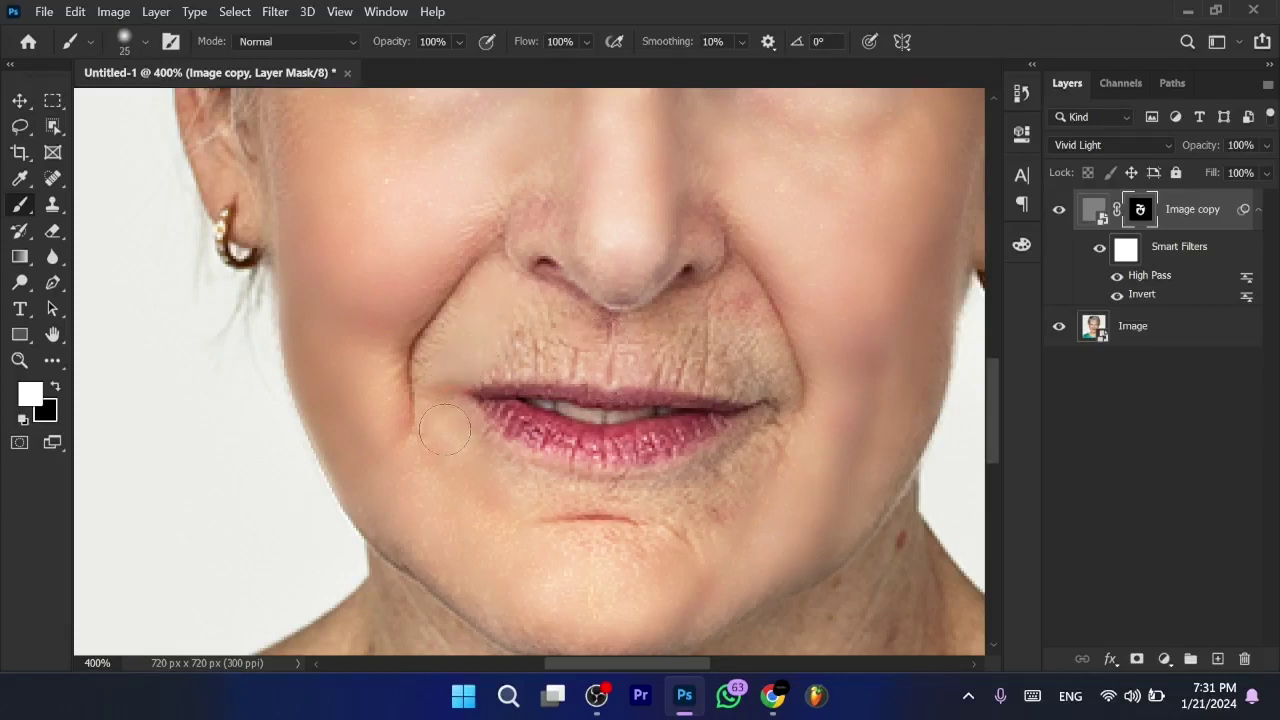
{"action": "key", "text": "ctrl+z"}
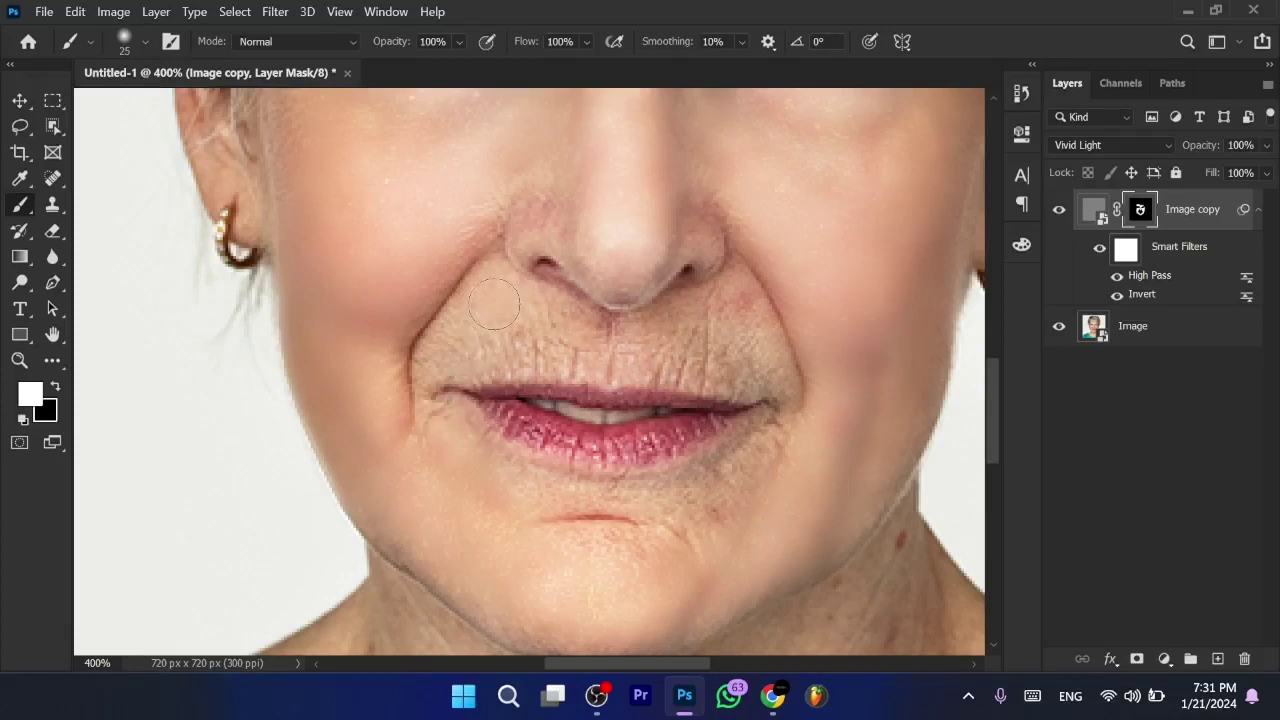
Smooth the upper lip, the skin below the lower lip, and down toward the chin
{"action": "mouse_move", "coordinate": [527, 332]}
{"action": "left_mouse_down"}
{"action": "mouse_move", "coordinate": [662, 340]}
{"action": "mouse_move", "coordinate": [603, 358]}
{"action": "left_mouse_up"}
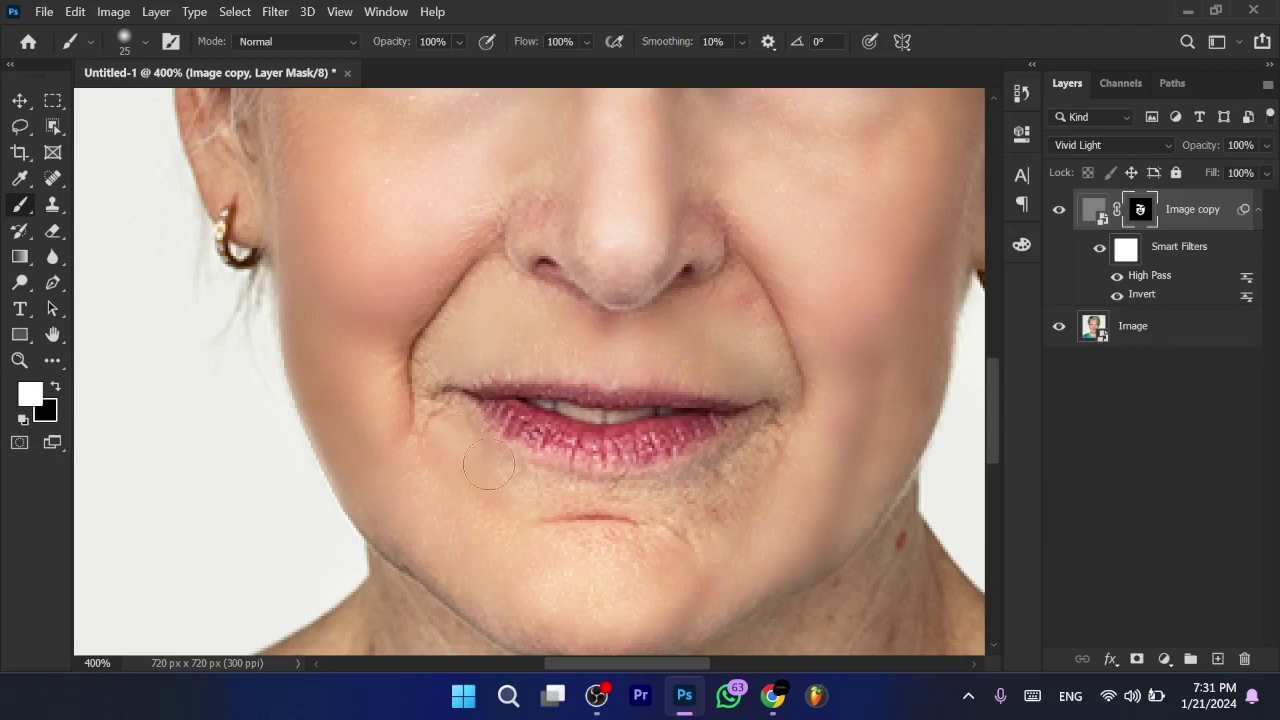
{"action": "left_click_drag", "start_coordinate": [544, 486], "coordinate": [664, 484]}
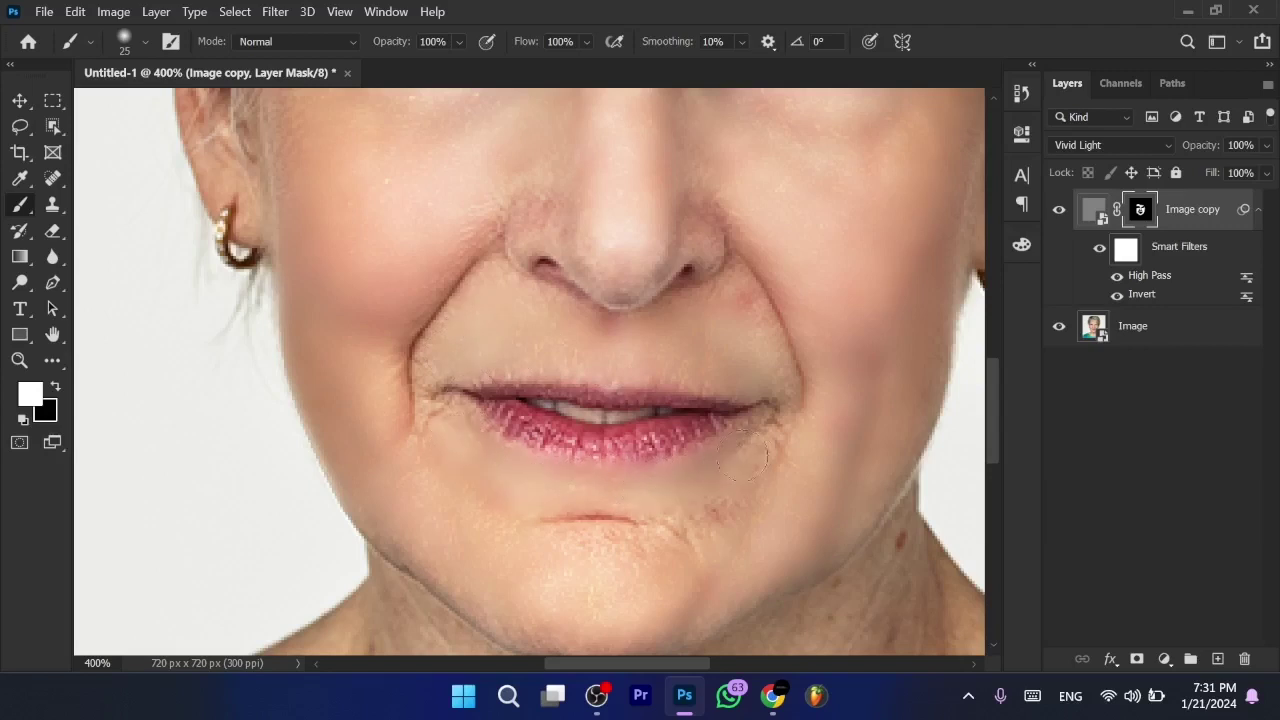
{"action": "mouse_move", "coordinate": [757, 453]}
{"action": "left_mouse_down"}
{"action": "mouse_move", "coordinate": [687, 556]}
{"action": "mouse_move", "coordinate": [578, 563]}
{"action": "left_mouse_up"}
{"action": "key", "text": "ctrl+minus"}
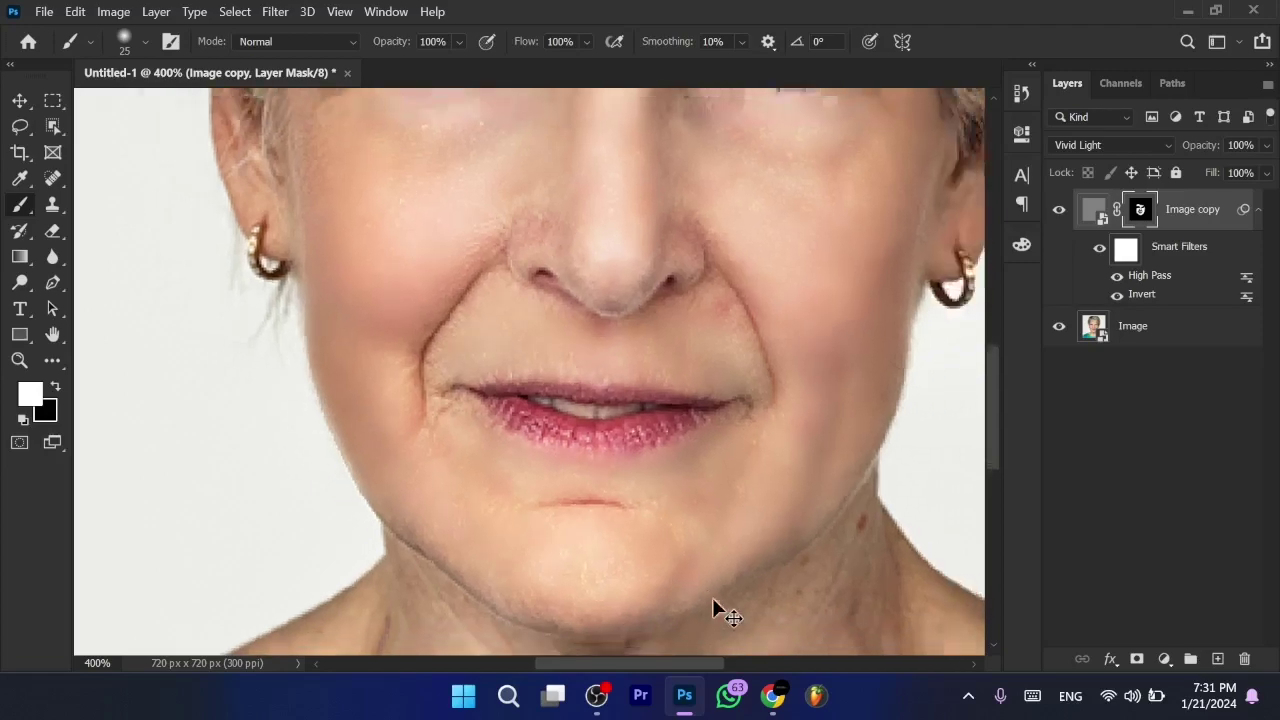
Zoom in around the nose and smooth the discoloured patch under the eye
{"action": "key", "text": "ctrl+minus"}
{"action": "scroll", "coordinate": [713, 599], "scroll_direction": "up", "scroll_amount": 2}
{"action": "scroll", "coordinate": [713, 599], "scroll_direction": "right", "scroll_amount": 1}
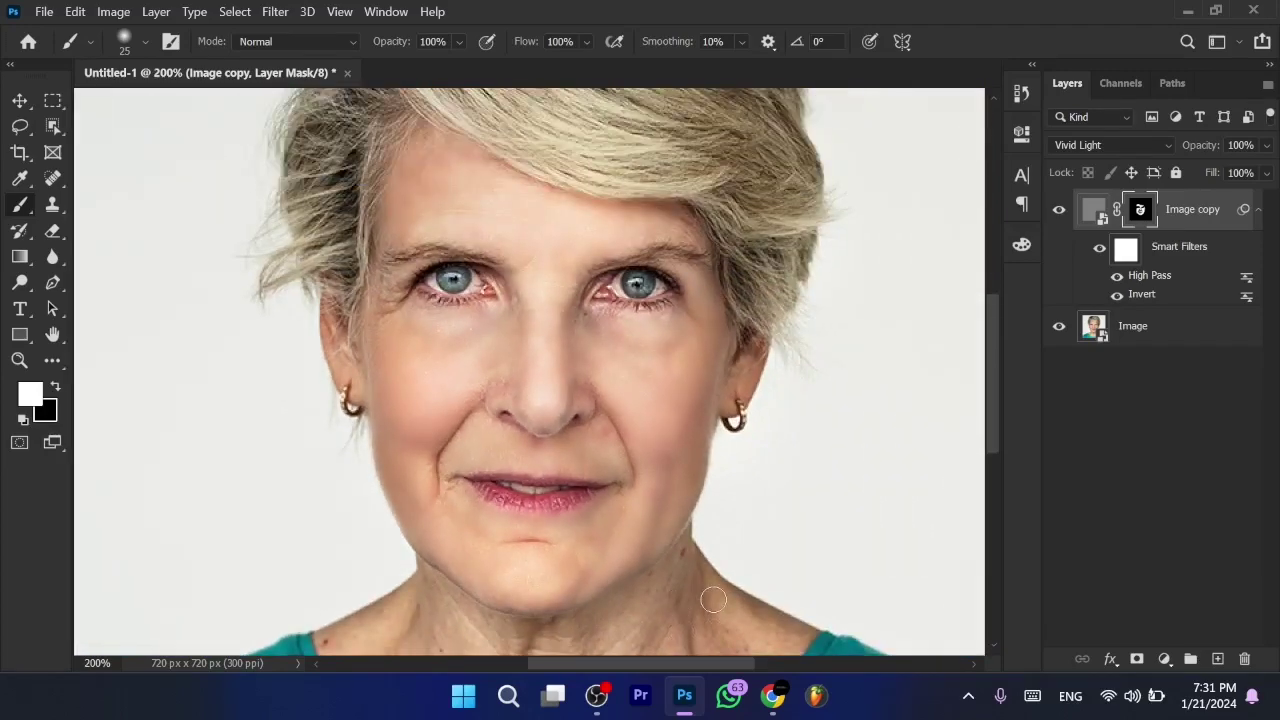
{"action": "key", "text": "ctrl+plus"}
{"action": "key", "text": "ctrl+plus"}
{"action": "key", "text": "ctrl+plus"}
{"action": "key", "text": "ctrl+plus"}
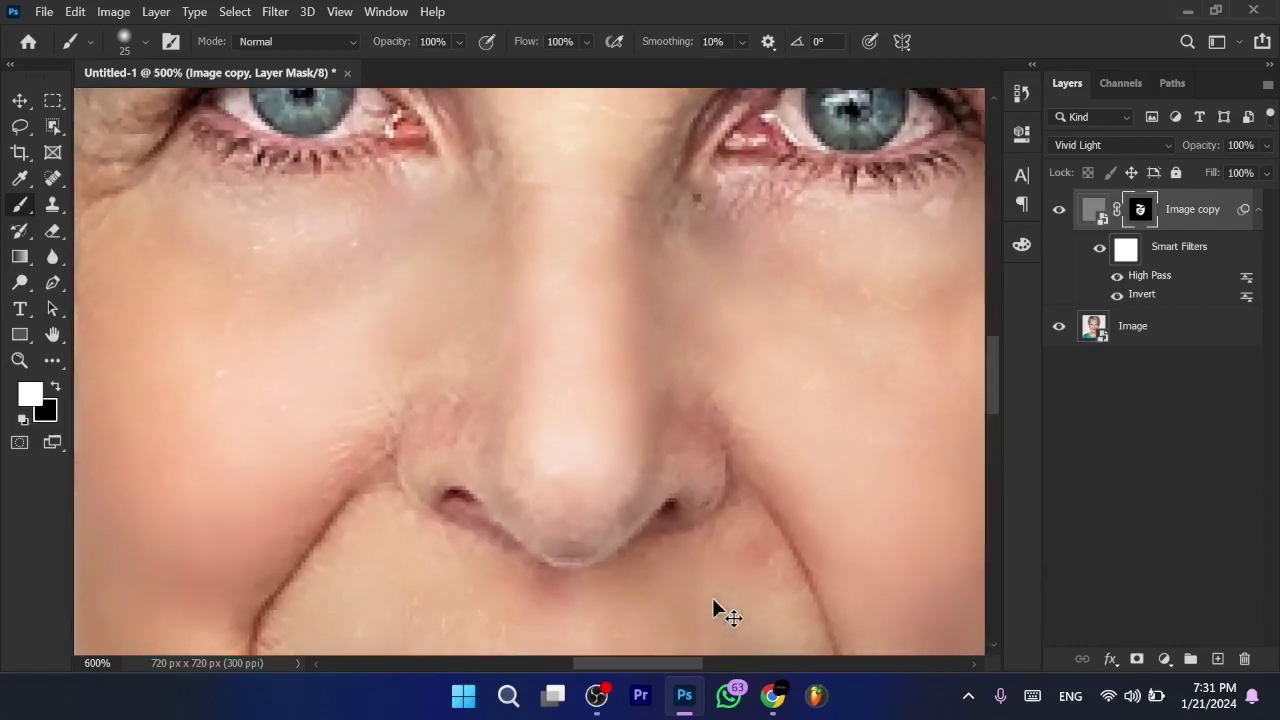
{"action": "left_click_drag", "start_coordinate": [680, 290], "coordinate": [773, 322]}
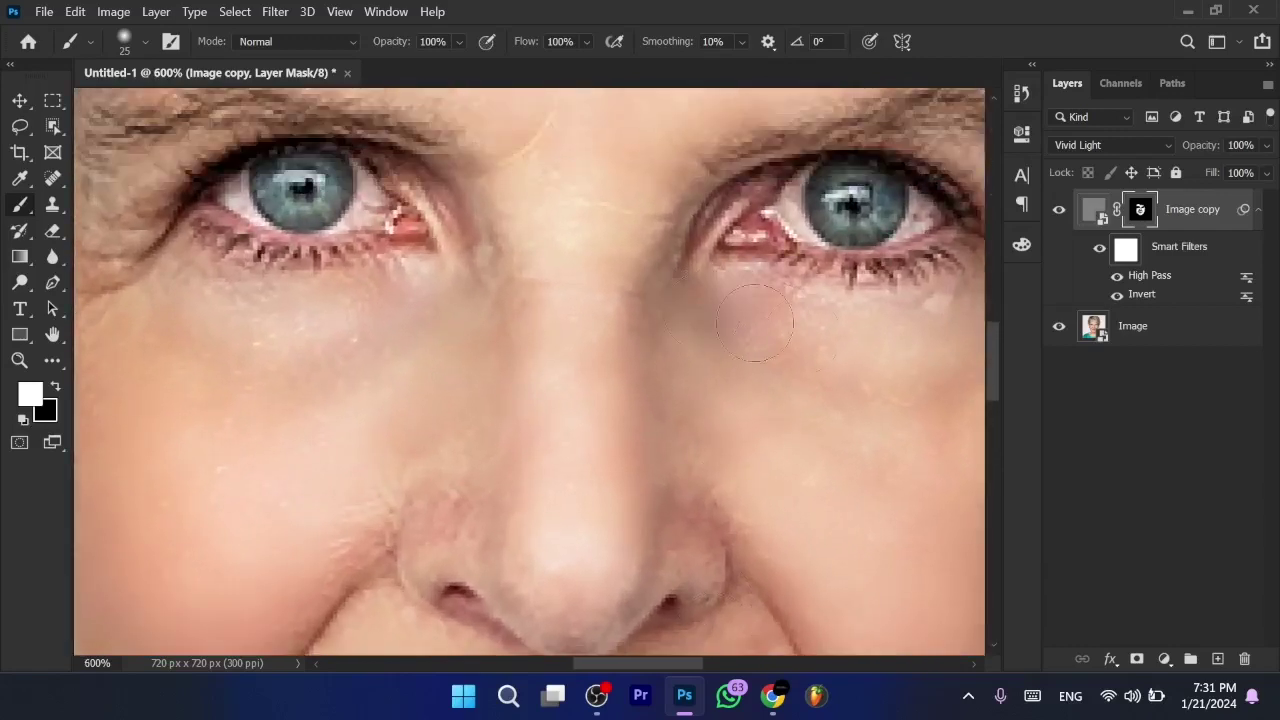
Move up to the forehead and paint black along the forehead wrinkle line
{"action": "scroll", "coordinate": [702, 312], "scroll_direction": "right", "scroll_amount": 3}
{"action": "scroll", "coordinate": [737, 300], "scroll_direction": "right", "scroll_amount": 2}
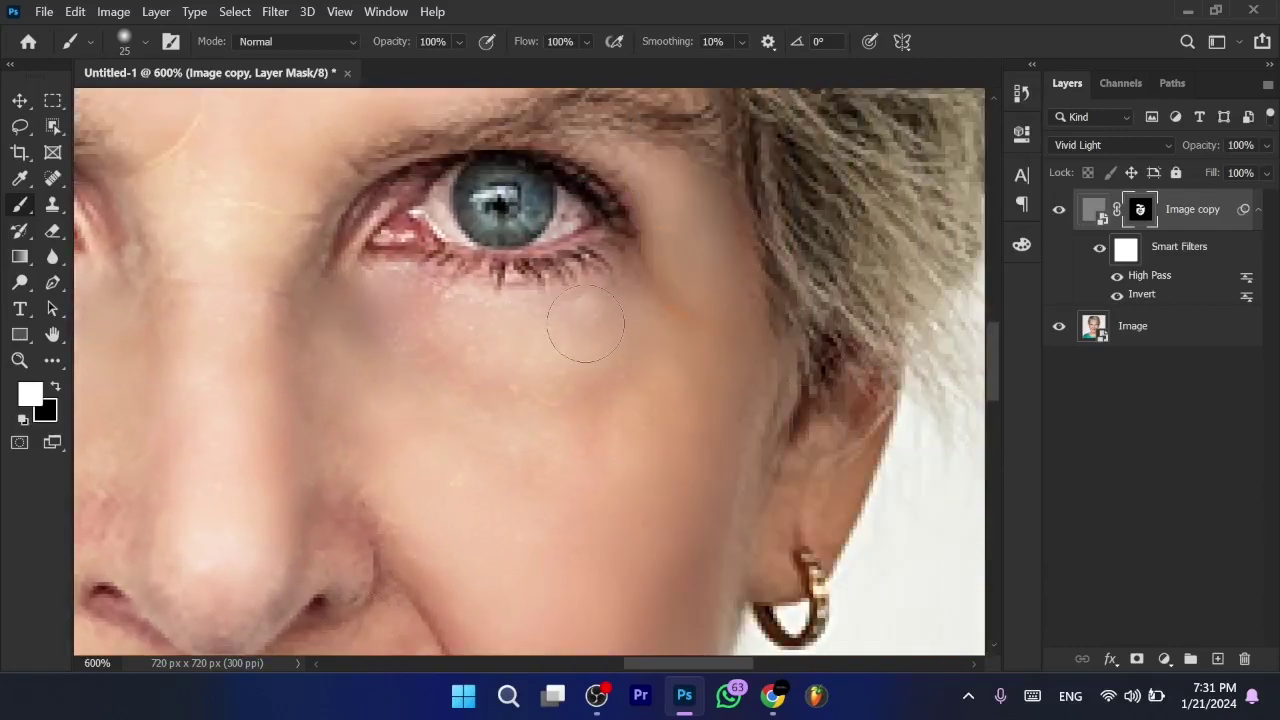
{"action": "scroll", "coordinate": [450, 322], "scroll_direction": "up", "scroll_amount": 2}
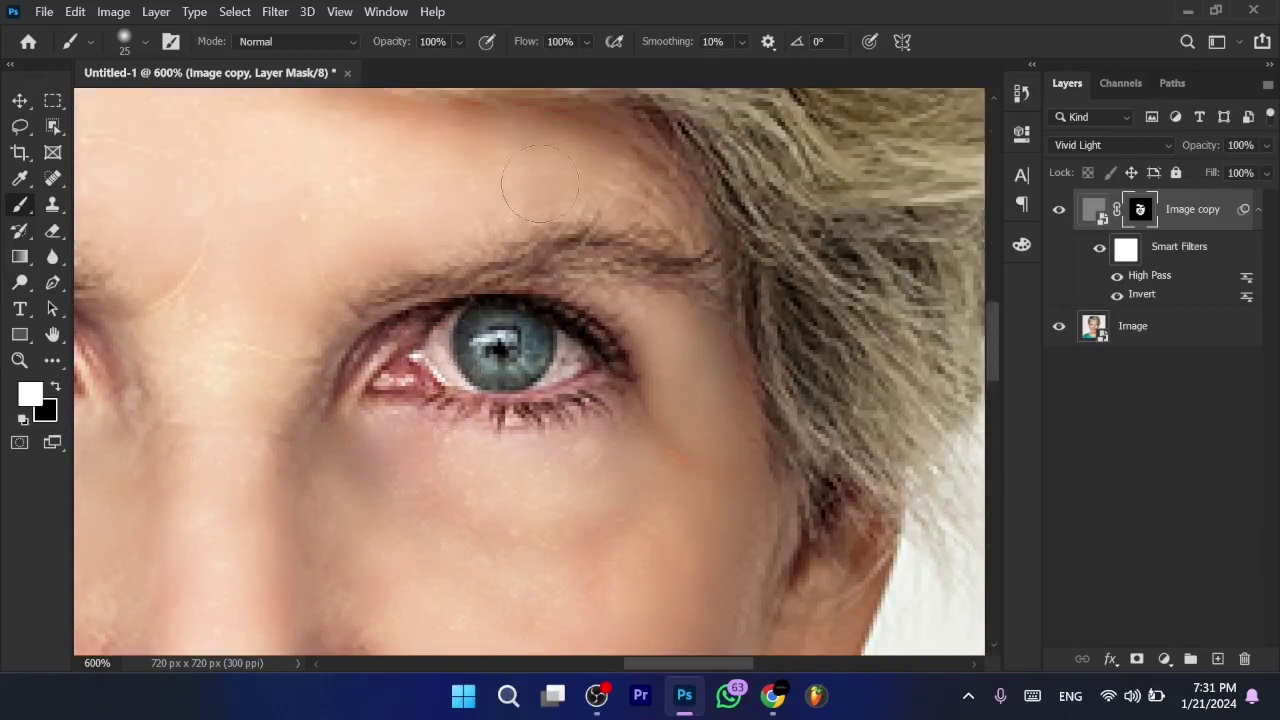
{"action": "scroll", "coordinate": [650, 197], "scroll_direction": "left", "scroll_amount": 3}
{"action": "scroll", "coordinate": [449, 220], "scroll_direction": "up", "scroll_amount": 2}
{"action": "scroll", "coordinate": [271, 289], "scroll_direction": "left", "scroll_amount": 2}
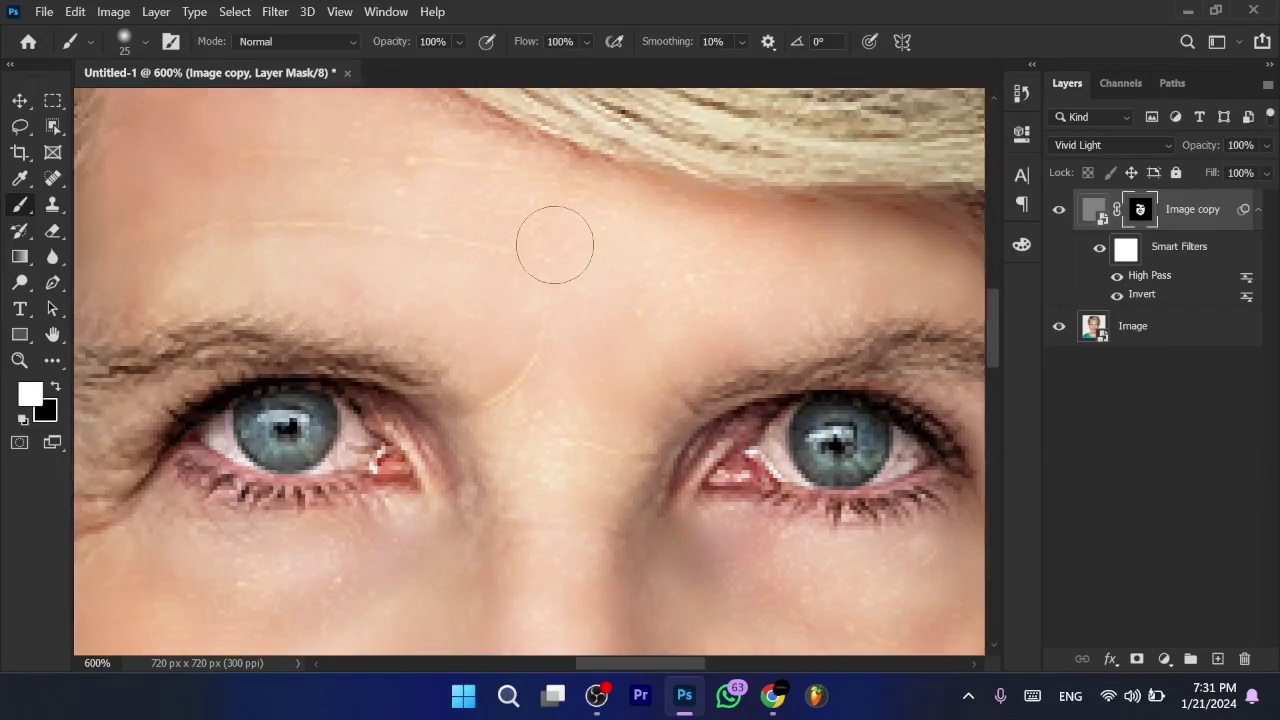
{"action": "scroll", "coordinate": [329, 150], "scroll_direction": "up", "scroll_amount": 2}
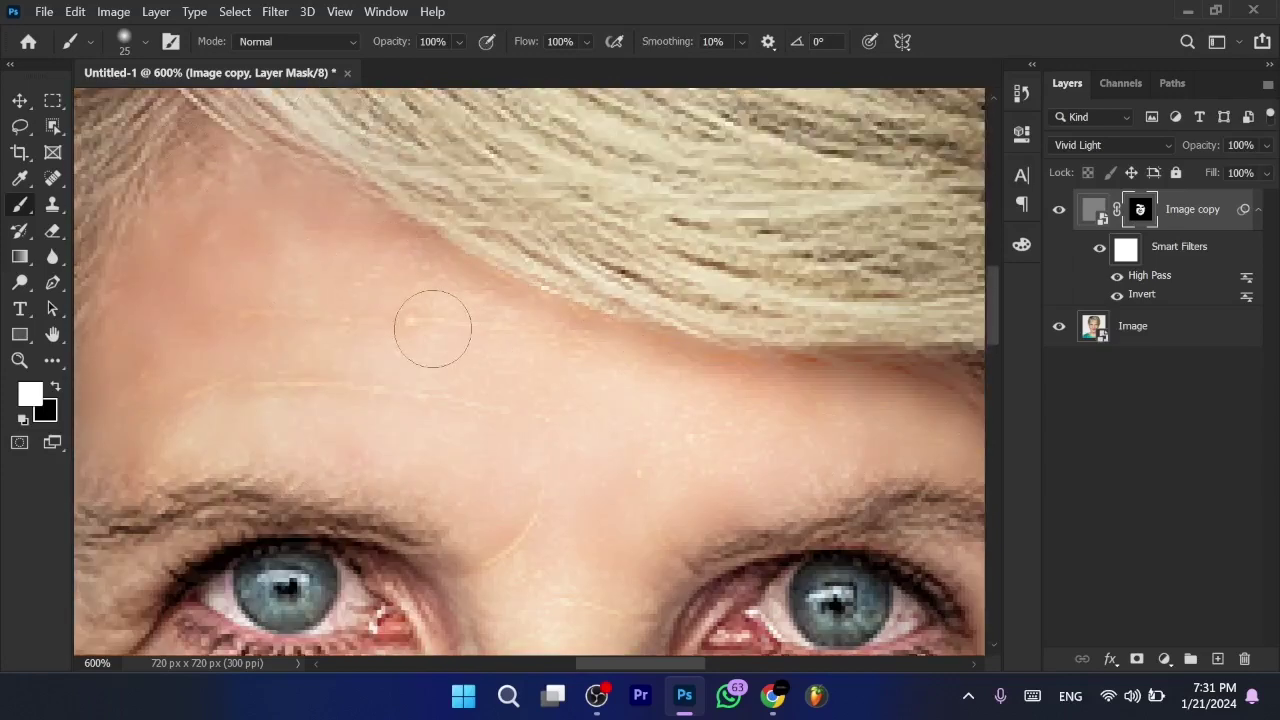
{"action": "key", "text": "x"}
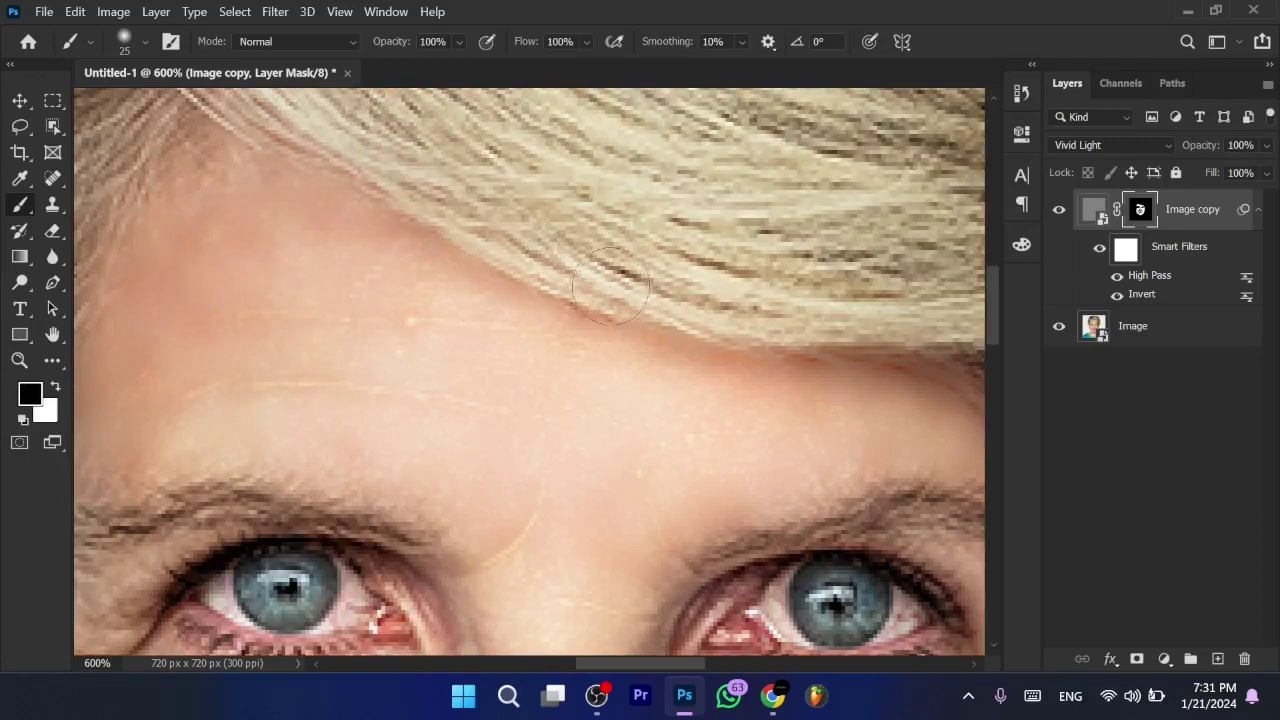
{"action": "left_click_drag", "start_coordinate": [237, 313], "coordinate": [468, 320]}
Reduce the brush to 10 px and fit the whole portrait in the window
{"action": "scroll", "coordinate": [477, 333], "scroll_direction": "left", "scroll_amount": 3}
{"action": "key", "text": "bracketleft"}
{"action": "key", "text": "bracketleft"}
{"action": "key", "text": "bracketleft"}
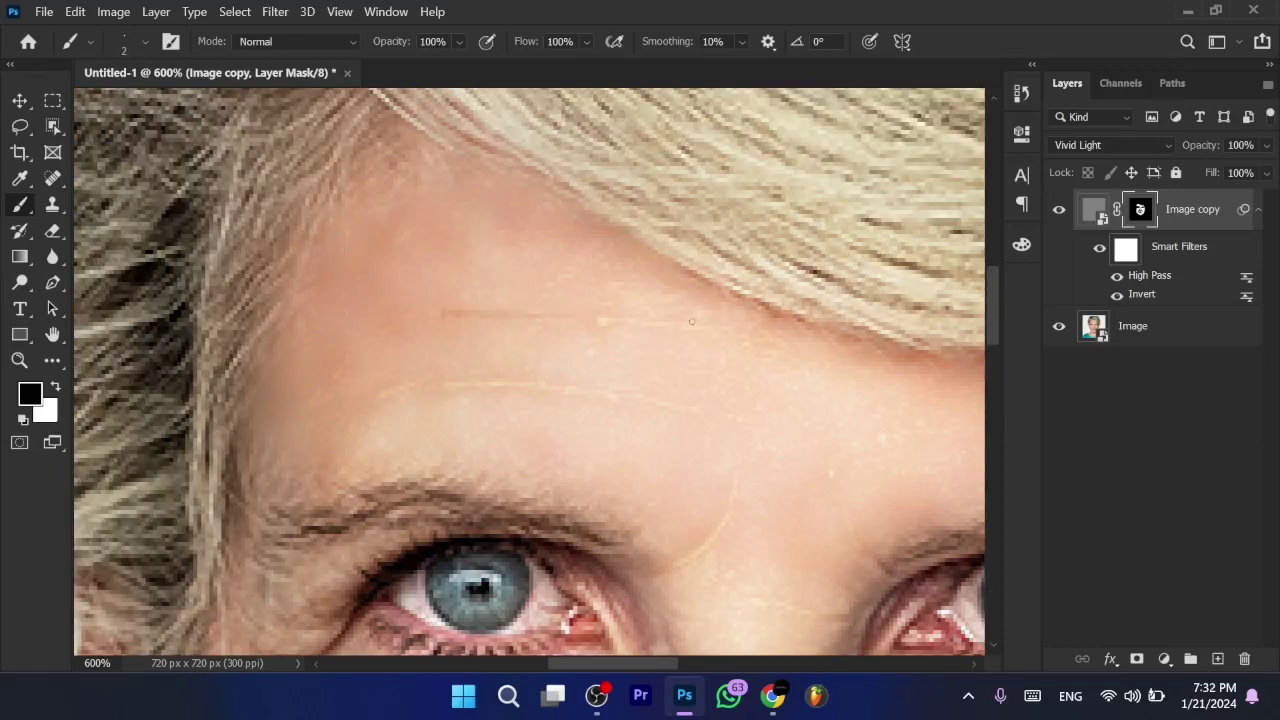
{"action": "key", "text": "ctrl+0"}
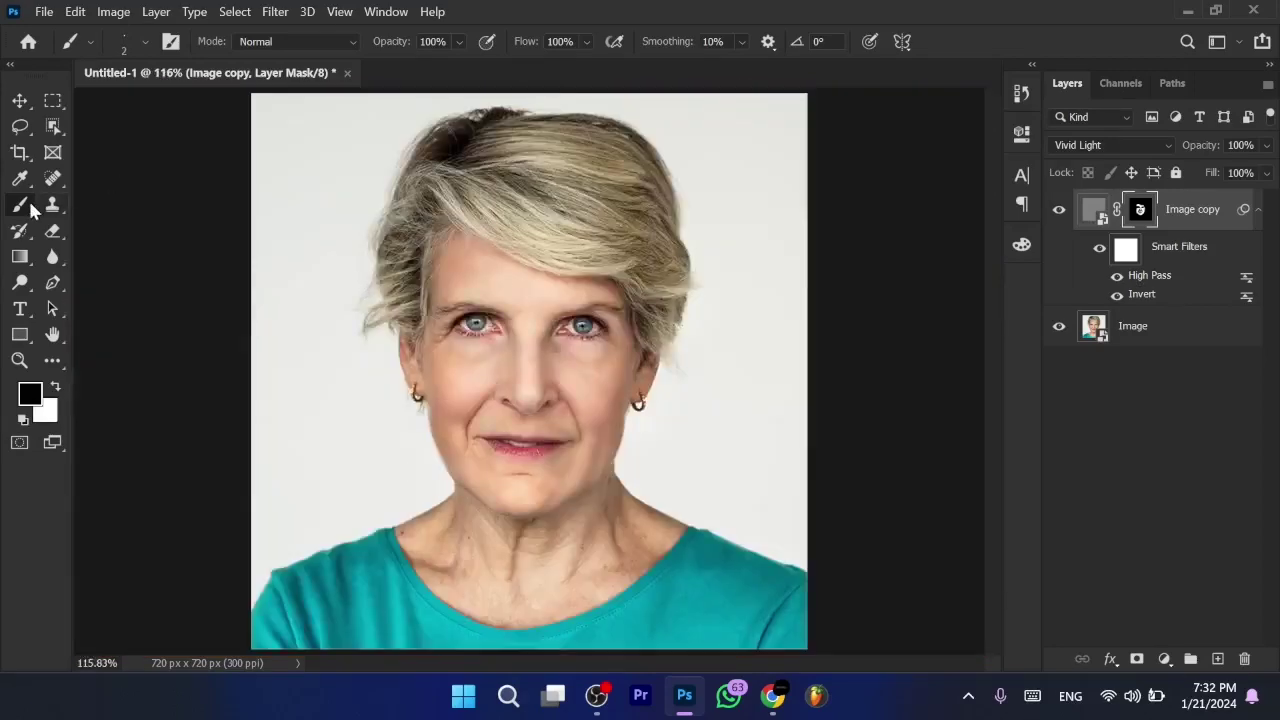
Zoom in toward the neck and set the brush size to 80 px
{"action": "key", "text": "ctrl+plus"}
{"action": "key", "text": "ctrl+plus"}
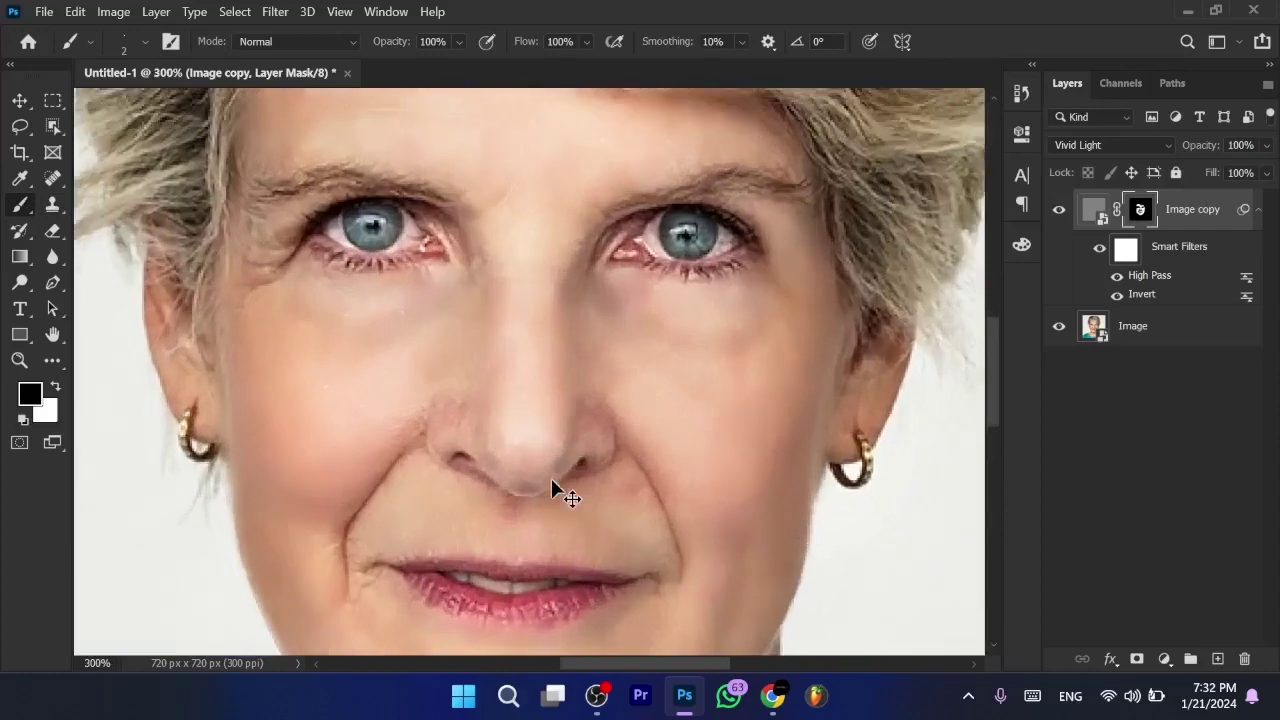
{"action": "key", "text": "ctrl+plus"}
{"action": "scroll", "coordinate": [551, 481], "scroll_direction": "down", "scroll_amount": 10}
{"action": "scroll", "coordinate": [551, 481], "scroll_direction": "up", "scroll_amount": 2}
{"action": "right_click", "coordinate": [671, 393]}
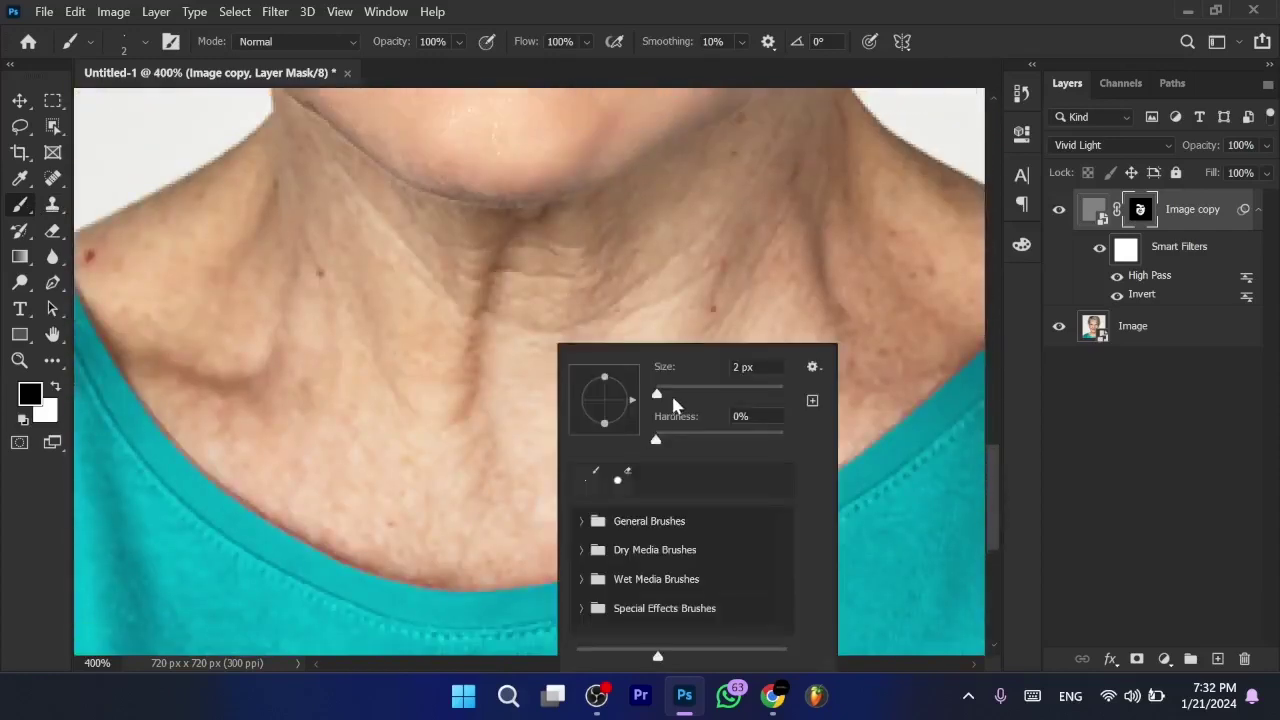
{"action": "type", "text": "80"}
{"action": "key", "text": "Return"}
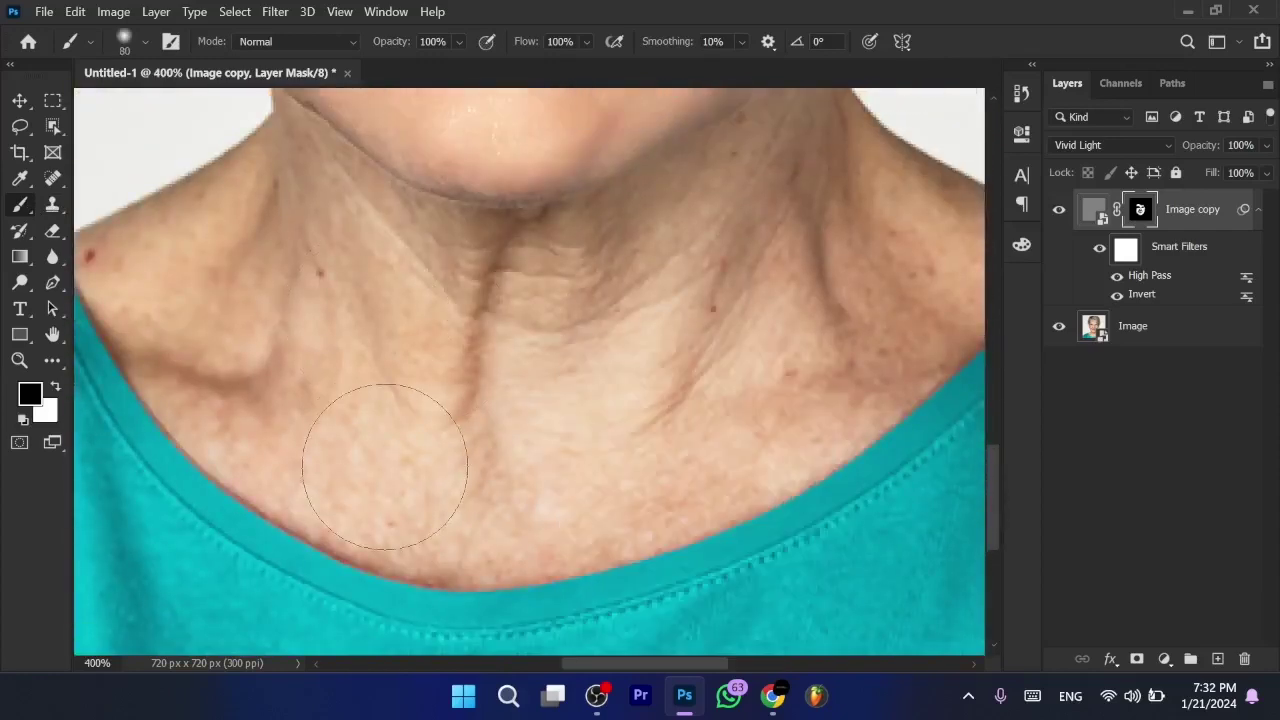
Paint white over the neck's left side, lower, central and right-edge wrinkles
{"action": "key", "text": "x"}
{"action": "left_click_drag", "start_coordinate": [343, 410], "coordinate": [313, 250]}
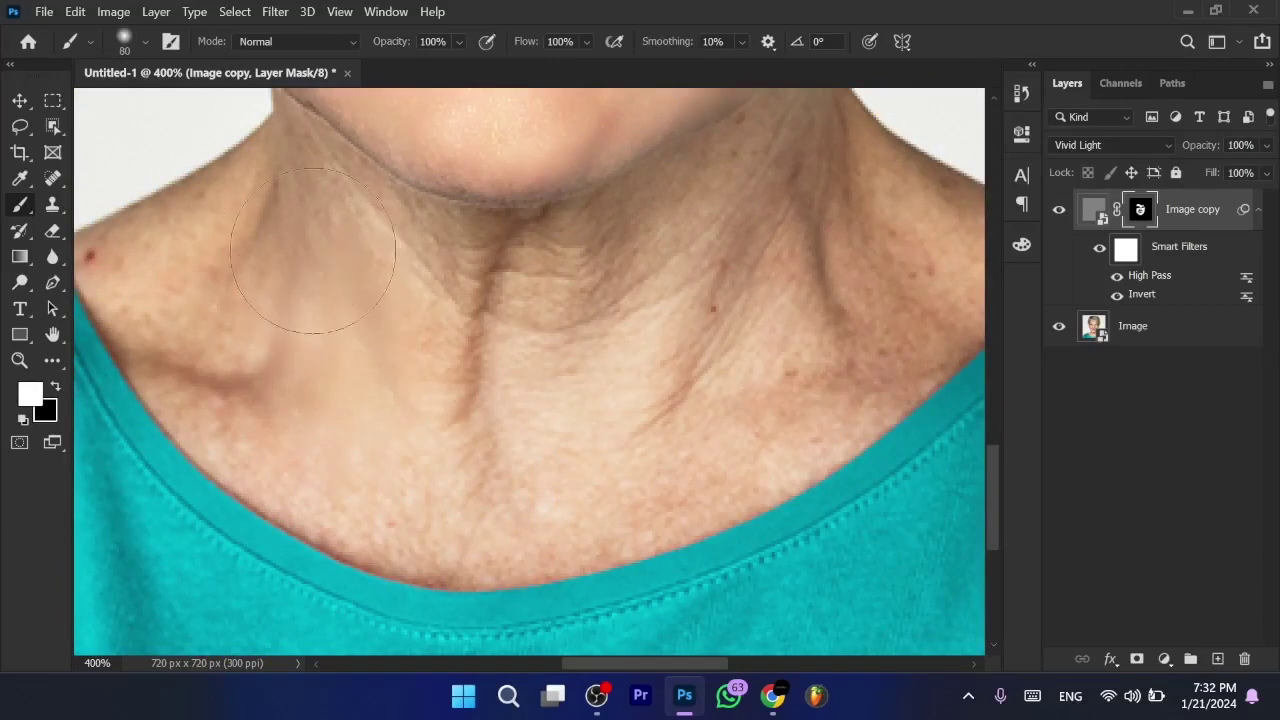
{"action": "mouse_move", "coordinate": [243, 348]}
{"action": "left_mouse_down"}
{"action": "mouse_move", "coordinate": [543, 500]}
{"action": "mouse_move", "coordinate": [790, 400]}
{"action": "left_mouse_up"}
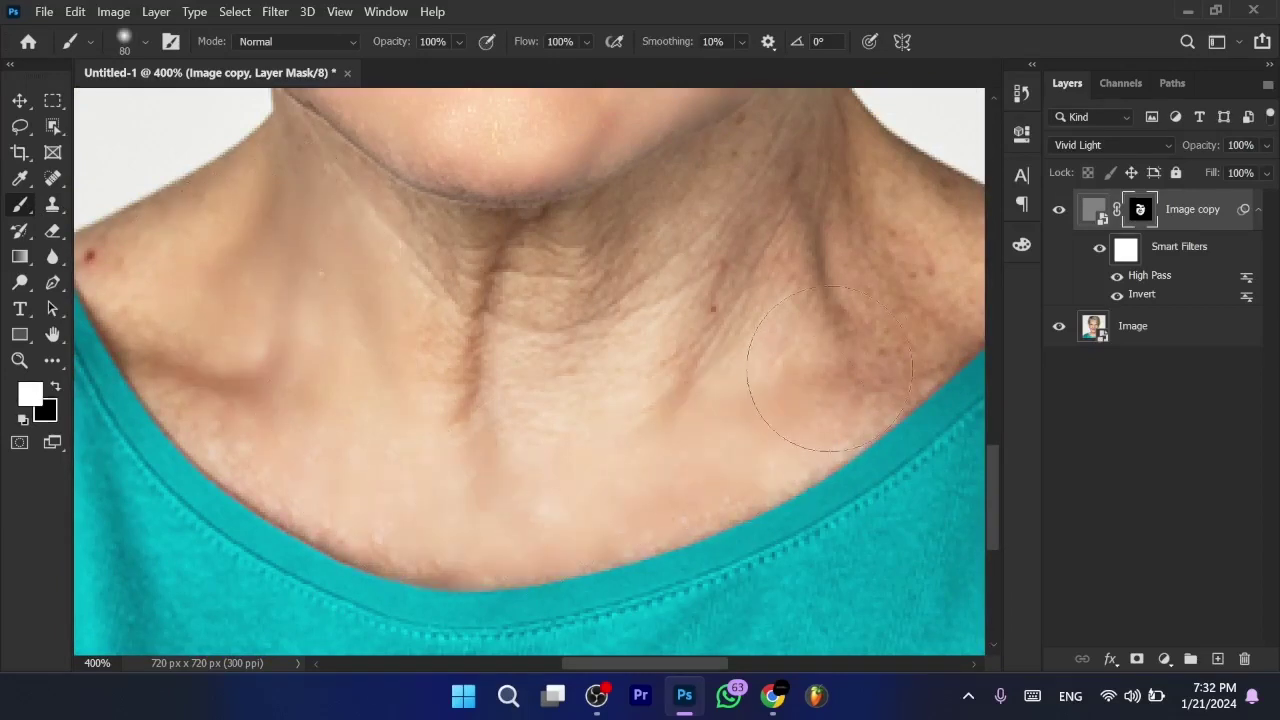
{"action": "scroll", "coordinate": [760, 330], "scroll_direction": "up", "scroll_amount": 3}
{"action": "mouse_move", "coordinate": [743, 308]}
{"action": "left_mouse_down"}
{"action": "mouse_move", "coordinate": [534, 451]}
{"action": "mouse_move", "coordinate": [457, 423]}
{"action": "mouse_move", "coordinate": [586, 400]}
{"action": "mouse_move", "coordinate": [584, 389]}
{"action": "left_mouse_up"}
{"action": "scroll", "coordinate": [584, 389], "scroll_direction": "right", "scroll_amount": 3}
{"action": "left_click_drag", "start_coordinate": [638, 250], "coordinate": [660, 230]}
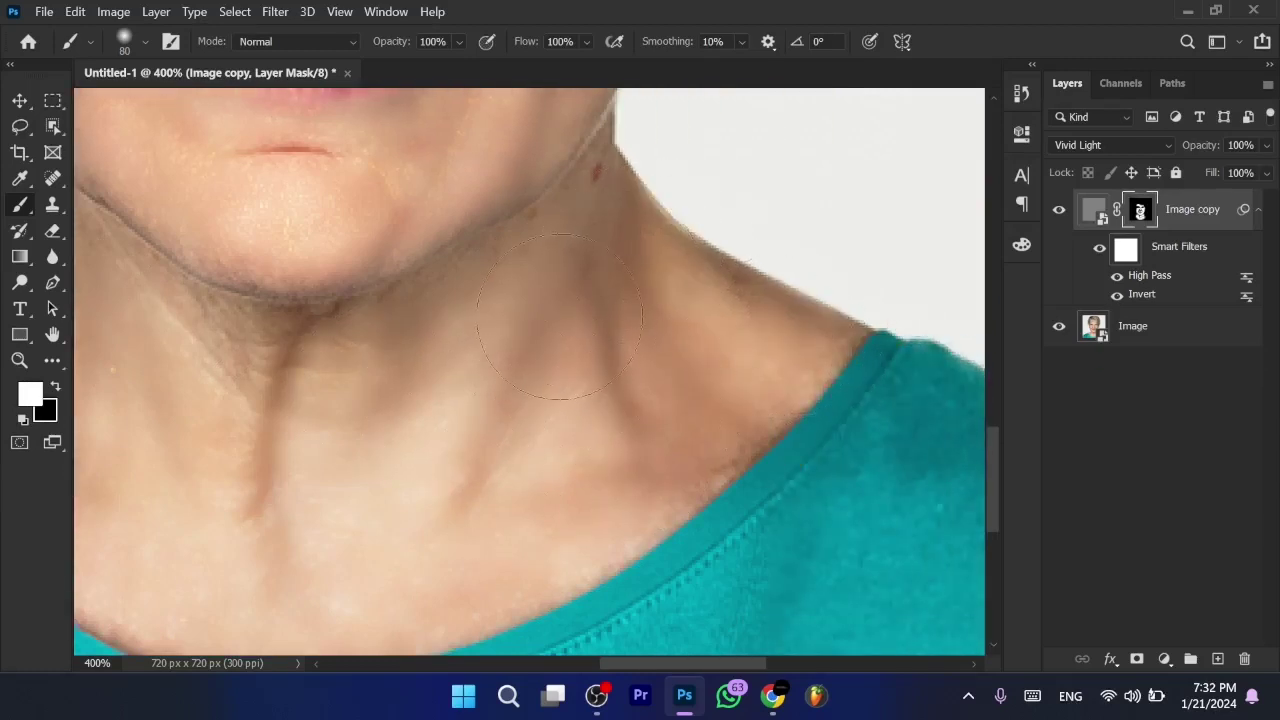
{"action": "scroll", "coordinate": [640, 250], "scroll_direction": "left", "scroll_amount": 3}
{"action": "type", "text": "80"}
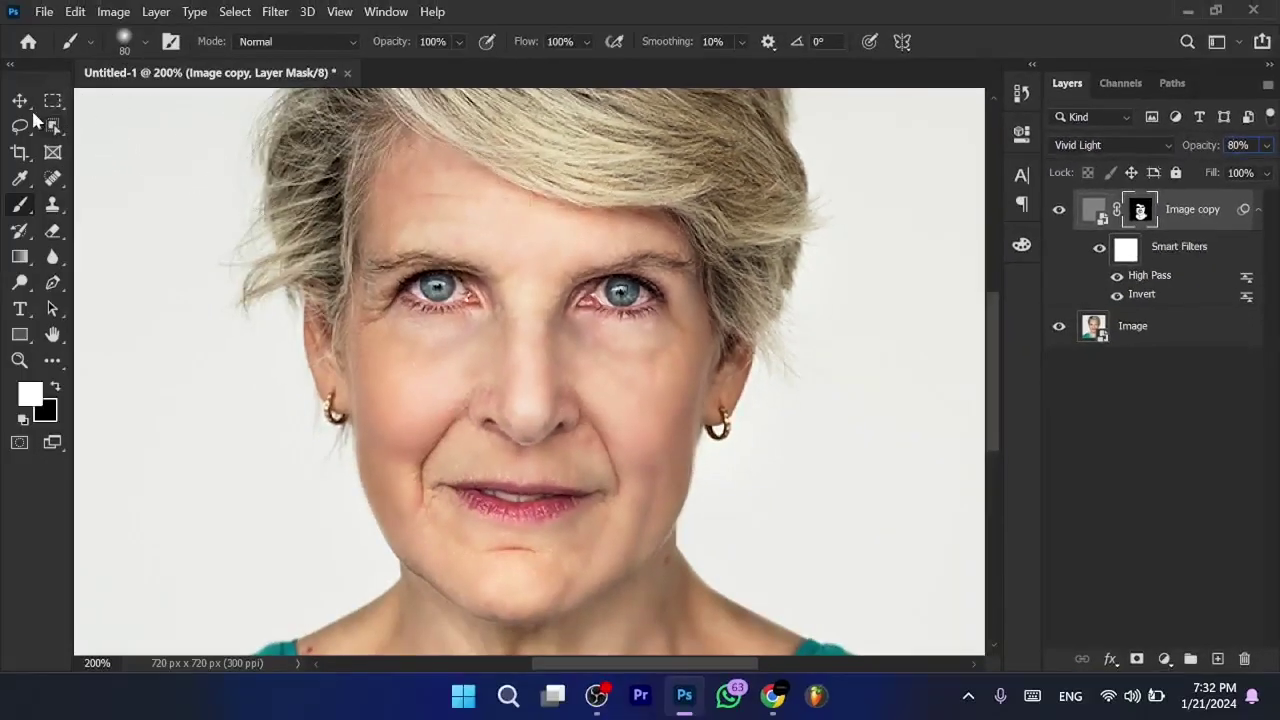
Switch to the Move tool and hide the softening layer to compare before and after
{"action": "left_click", "coordinate": [20, 100]}
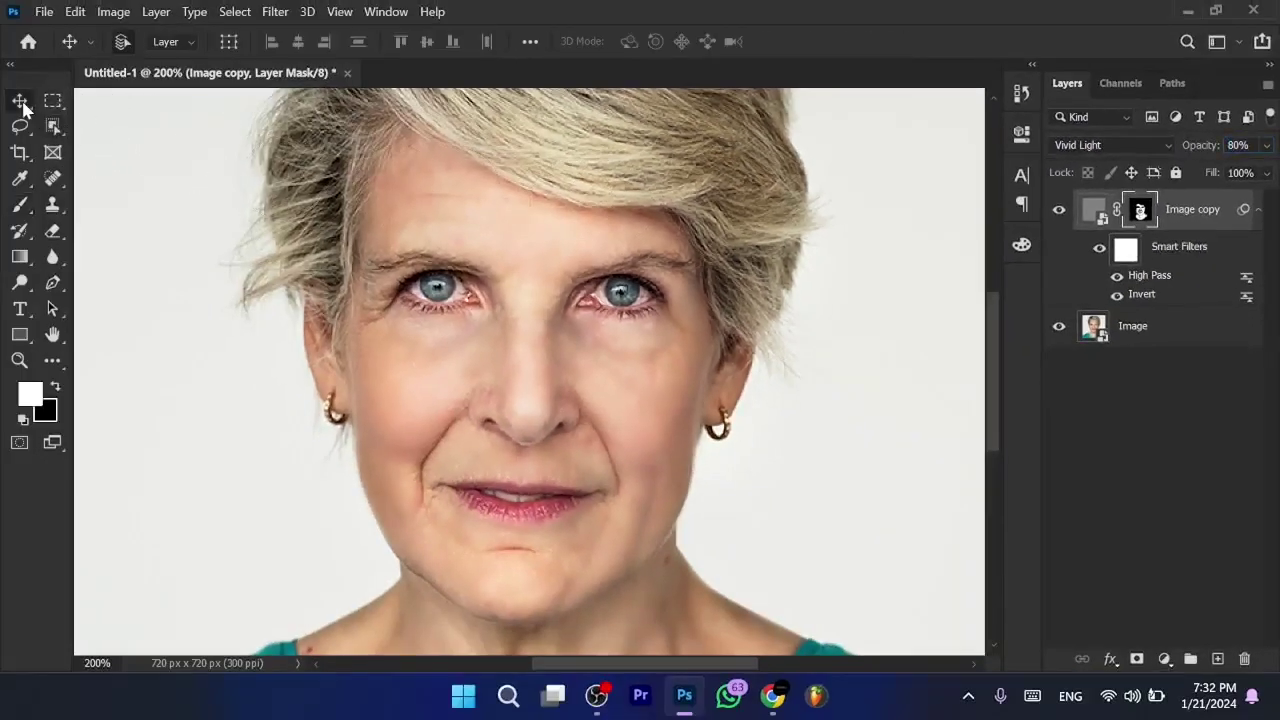
{"action": "left_click", "coordinate": [1059, 210]}
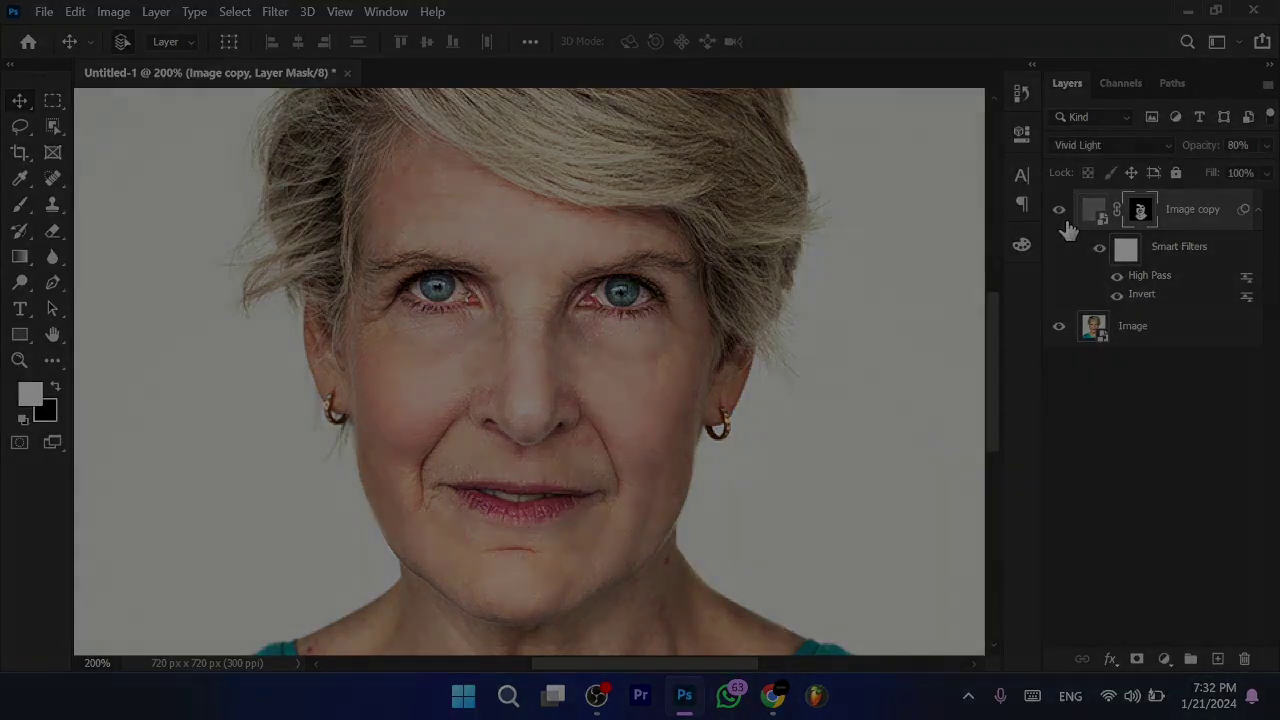